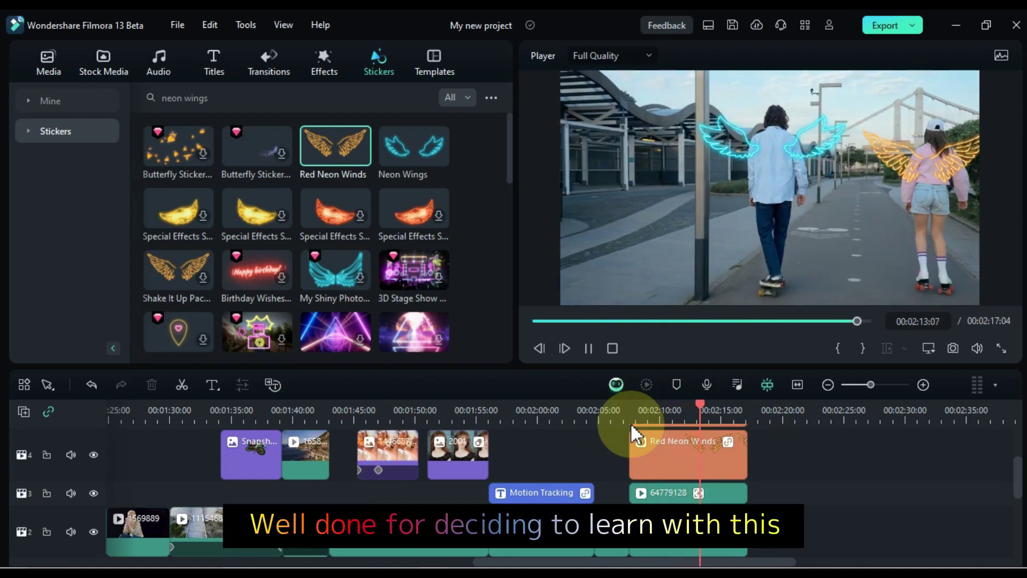
scroll(671, 499, up, 2)
scroll(671, 499, down, 2)
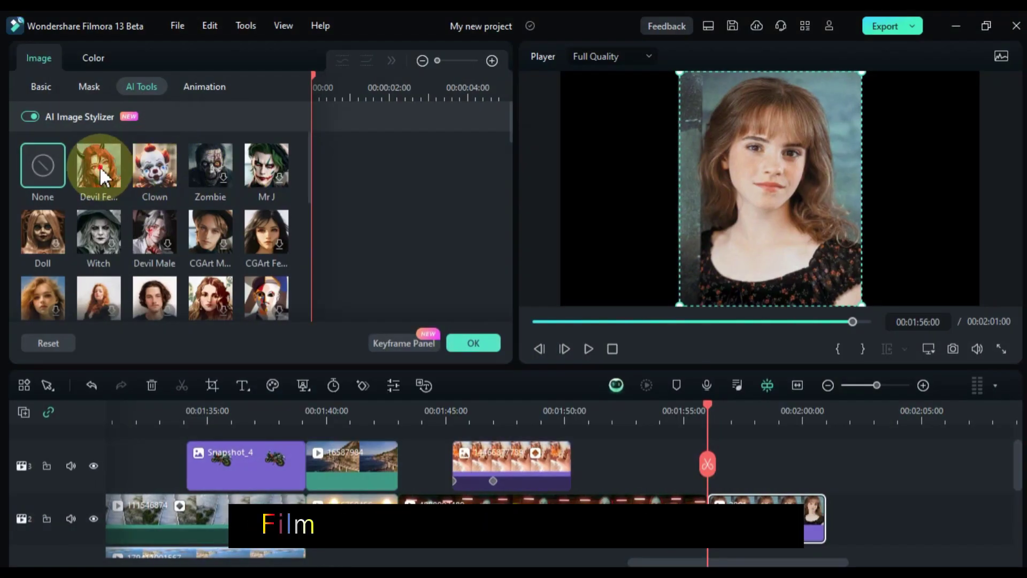
Apply the Devil Female AI Image Stylizer style to the portrait image, agree to the cloud upload, and open the image's basic settings
click(100, 166)
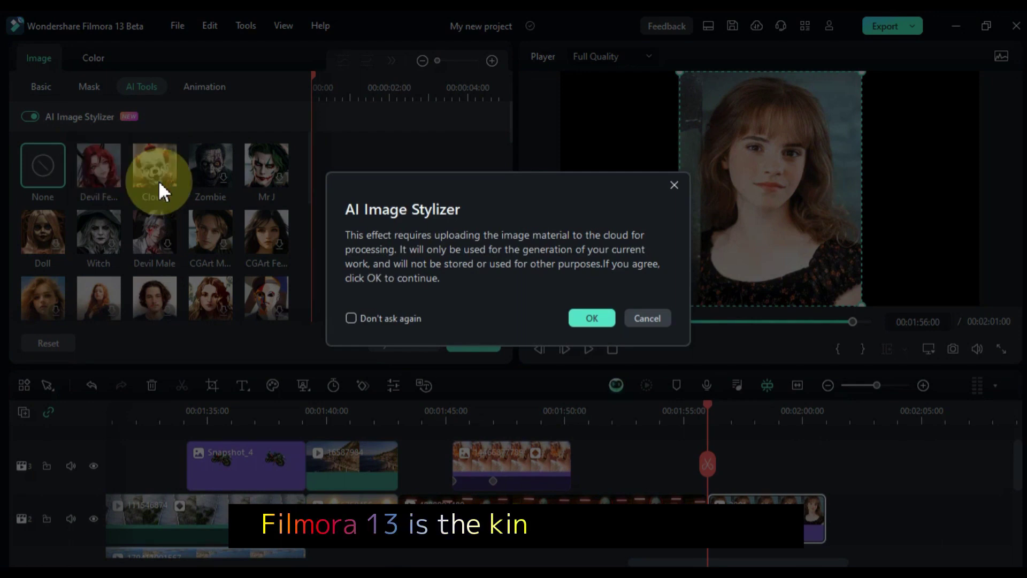
click(588, 318)
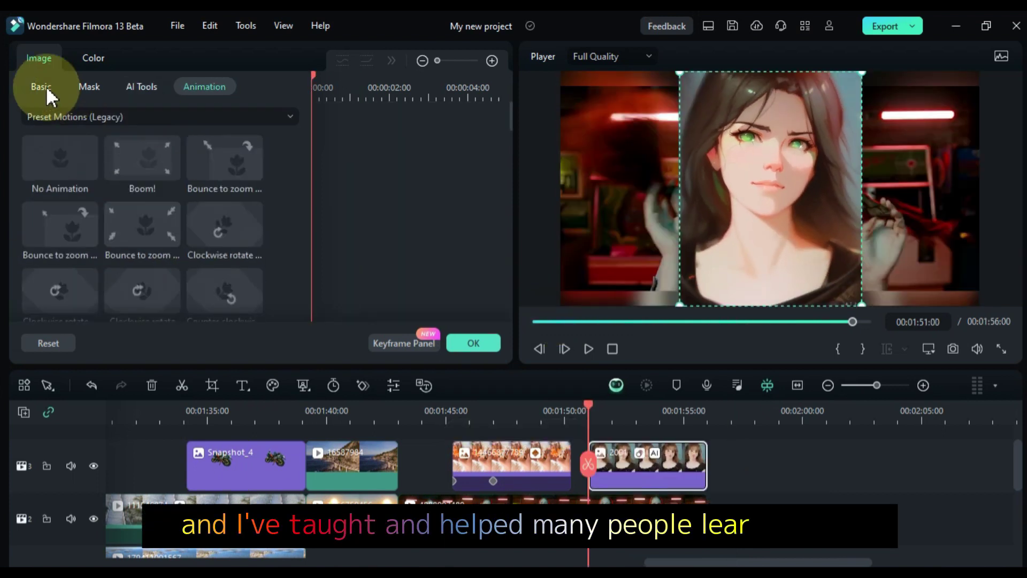
click(41, 86)
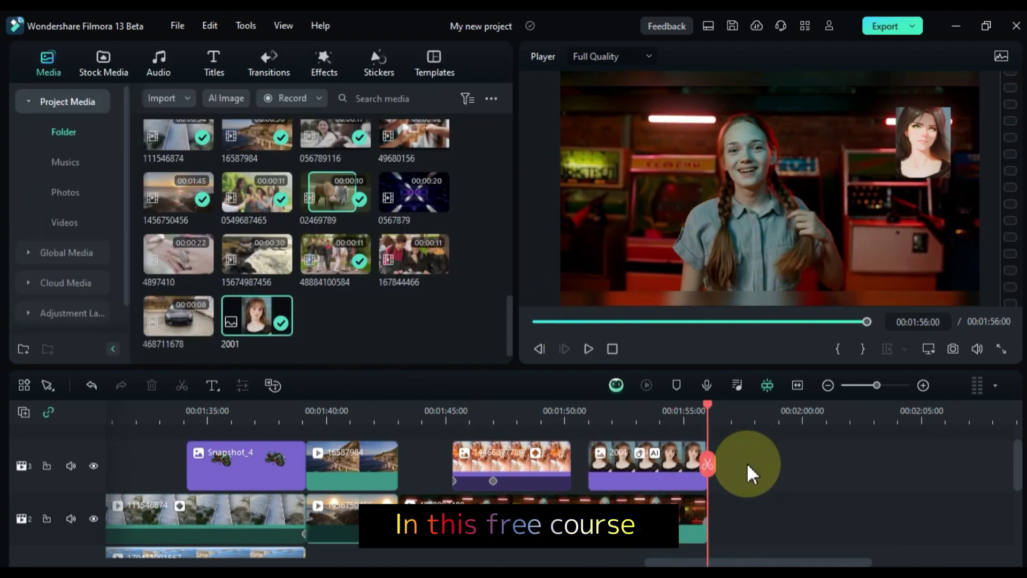
click(838, 389)
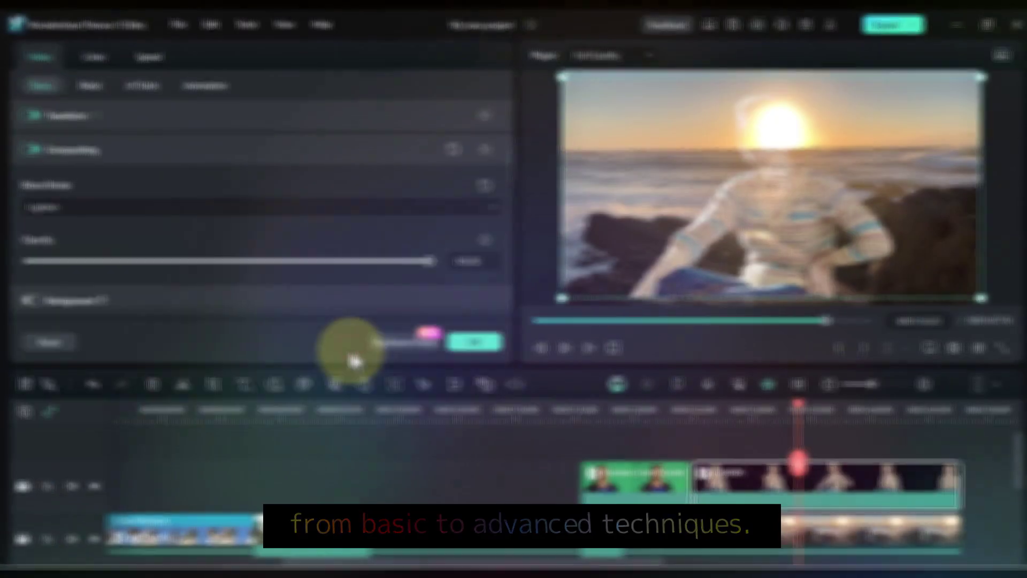
scroll(212, 396, down, 1)
scroll(210, 387, down, 2)
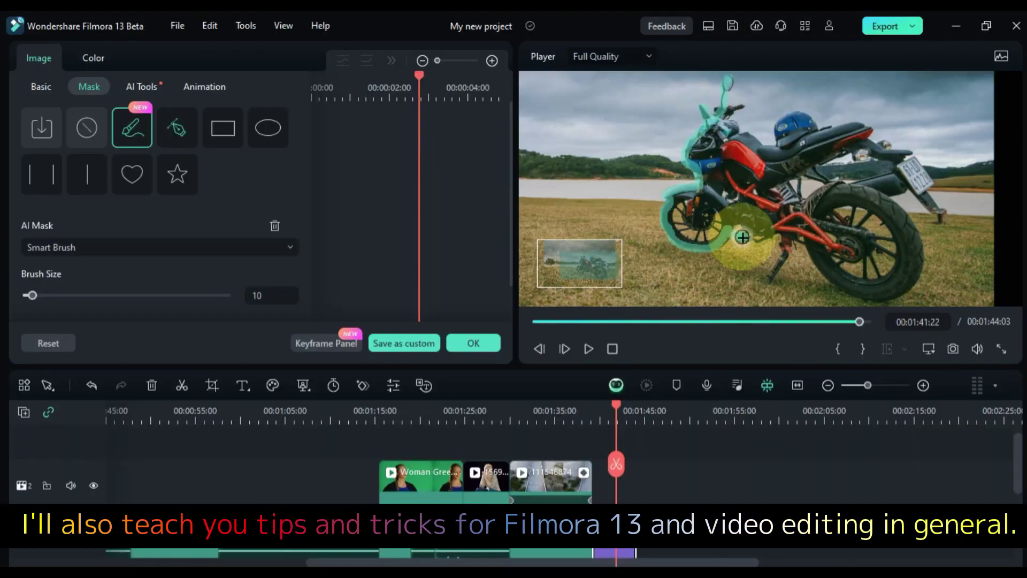
Brush over the motorcycle's front and frame with the Smart Brush AI mask at brush size 10
mouse_move(743, 237)
mouse_down()
mouse_move(934, 210)
mouse_move(871, 132)
mouse_move(739, 134)
mouse_up()
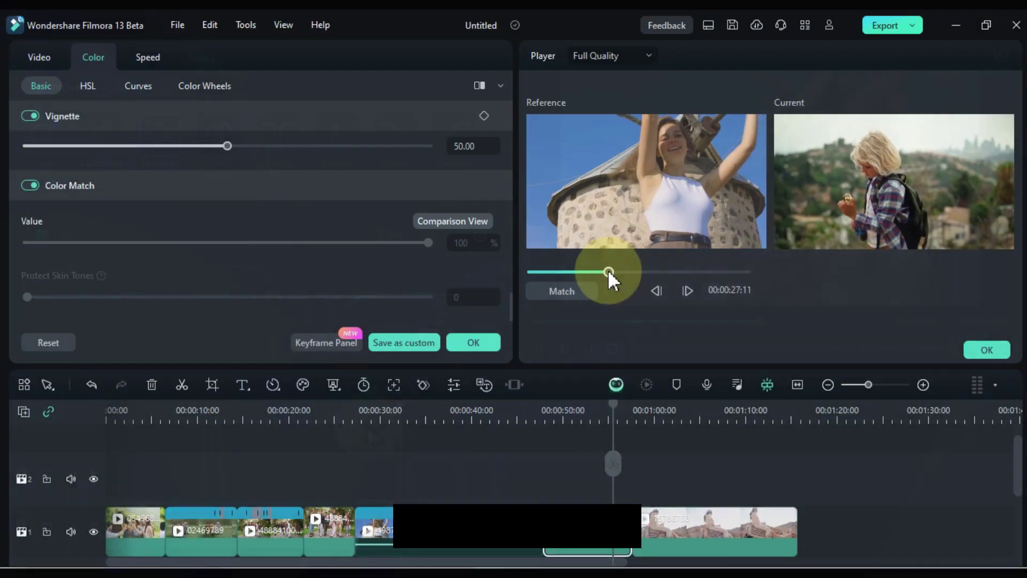
Choose an earlier reference frame for matching the clip's colors with Color Match
drag(608, 268, 550, 273)
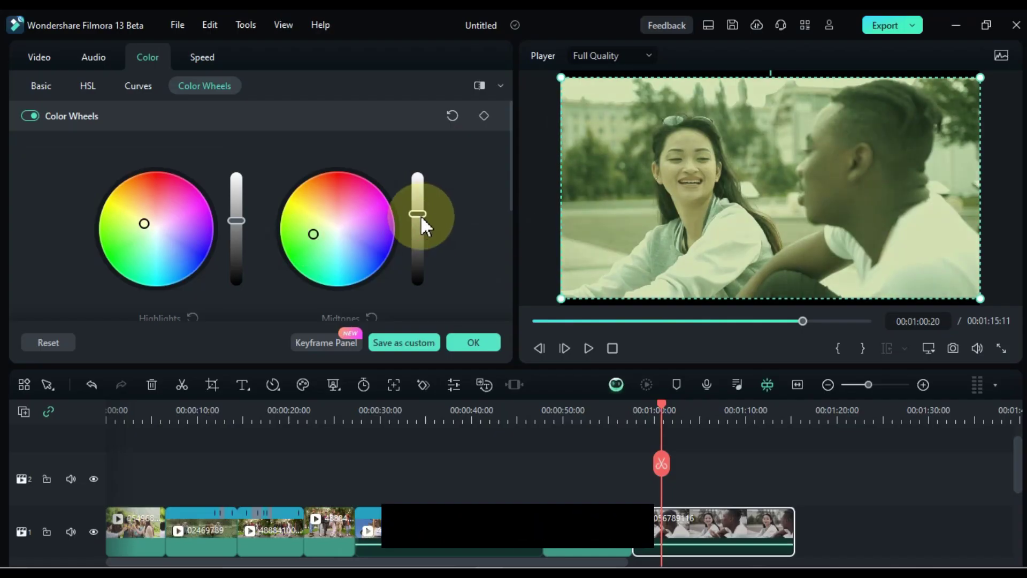
scroll(420, 215, down, 3)
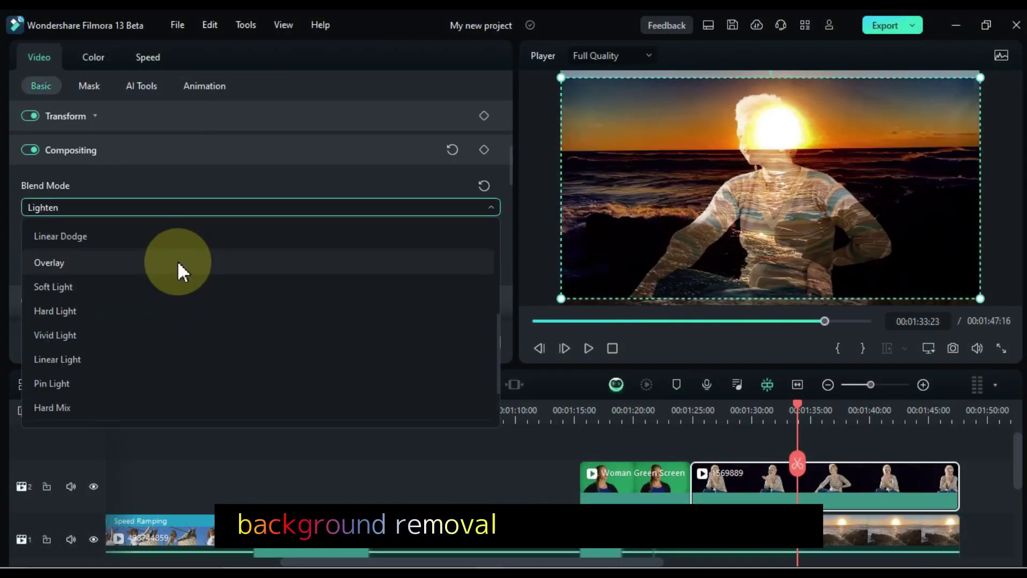
Preview the AI Portrait cutout of the seated woman over the sunset background by playing the clip
scroll(184, 242, up, 2)
click(588, 349)
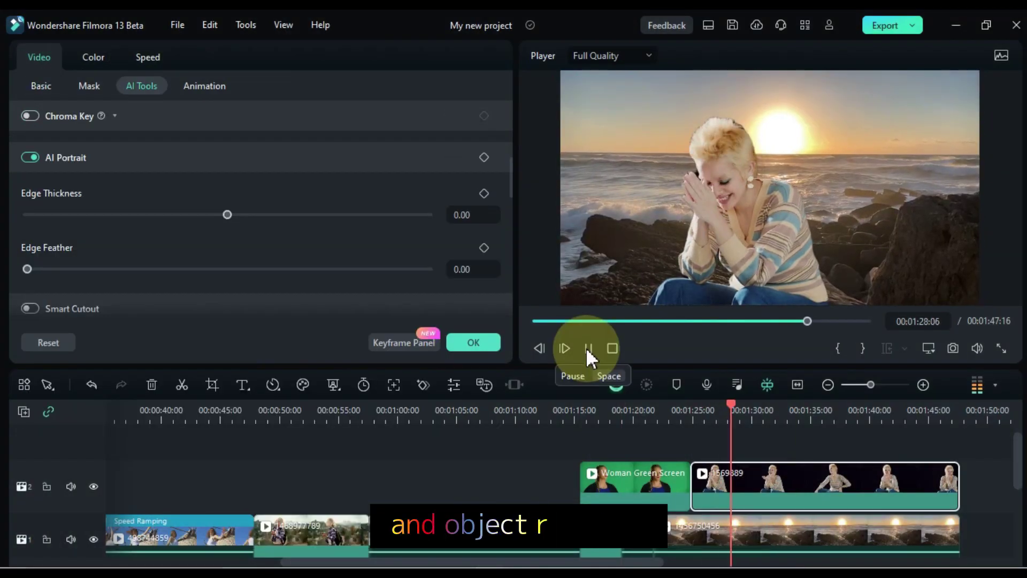
click(587, 348)
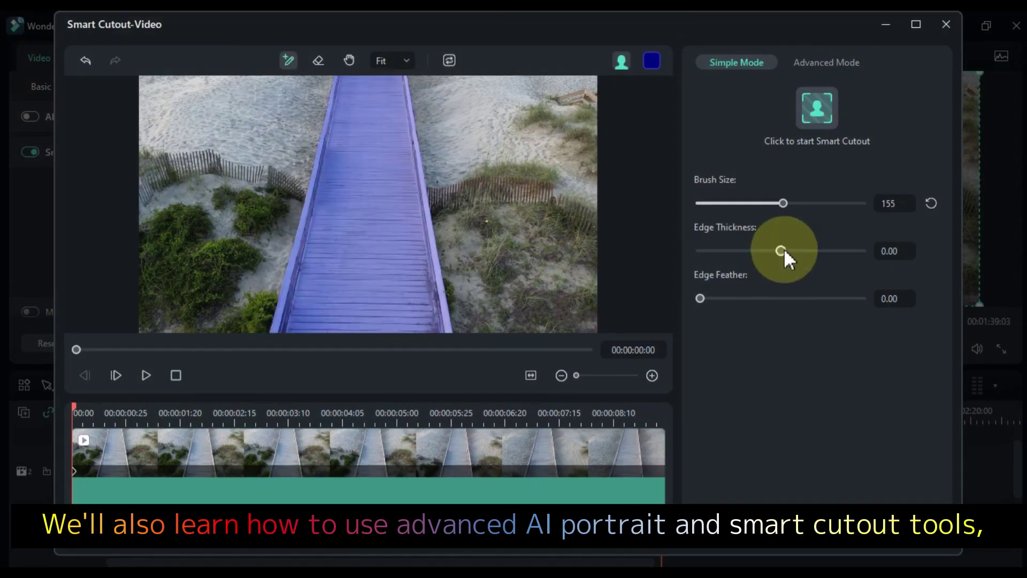
Reduce the edge thickness of the boardwalk selection in the Smart Cutout
drag(784, 248, 749, 251)
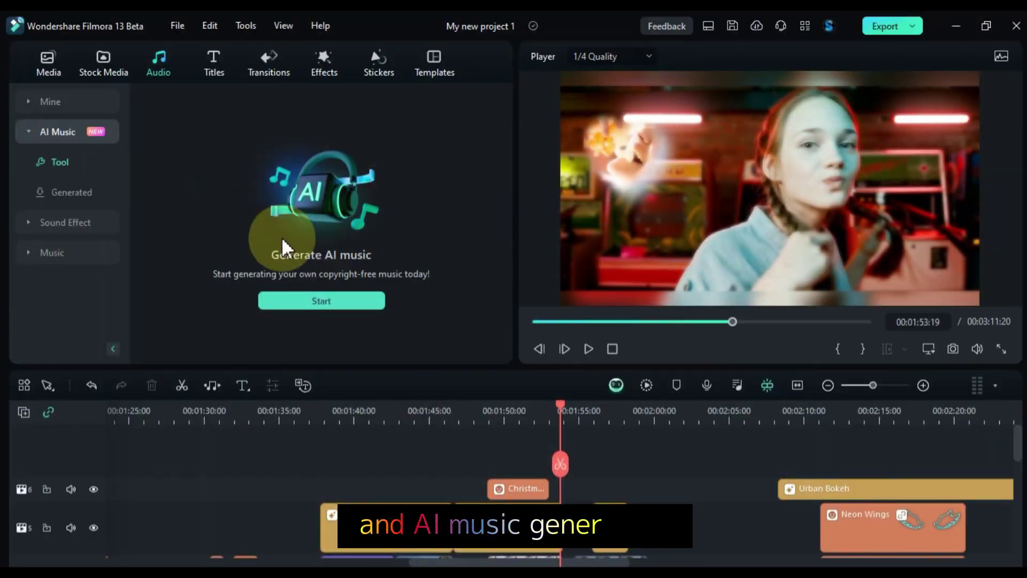
Start the AI music generator
click(298, 303)
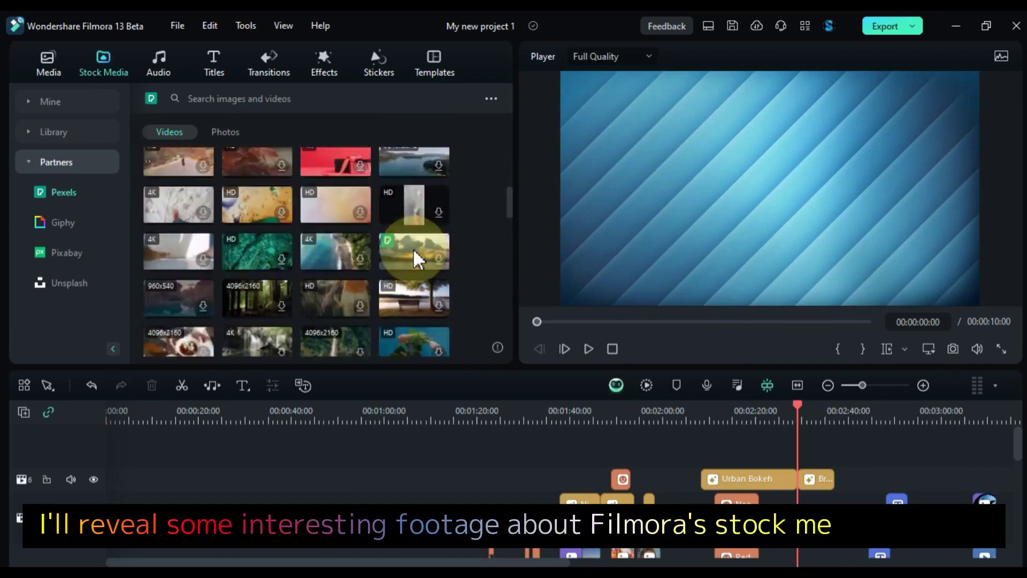
Browse the Pexels stock videos, and pause the preview of the EDUCATION 3D title
scroll(417, 260, down, 10)
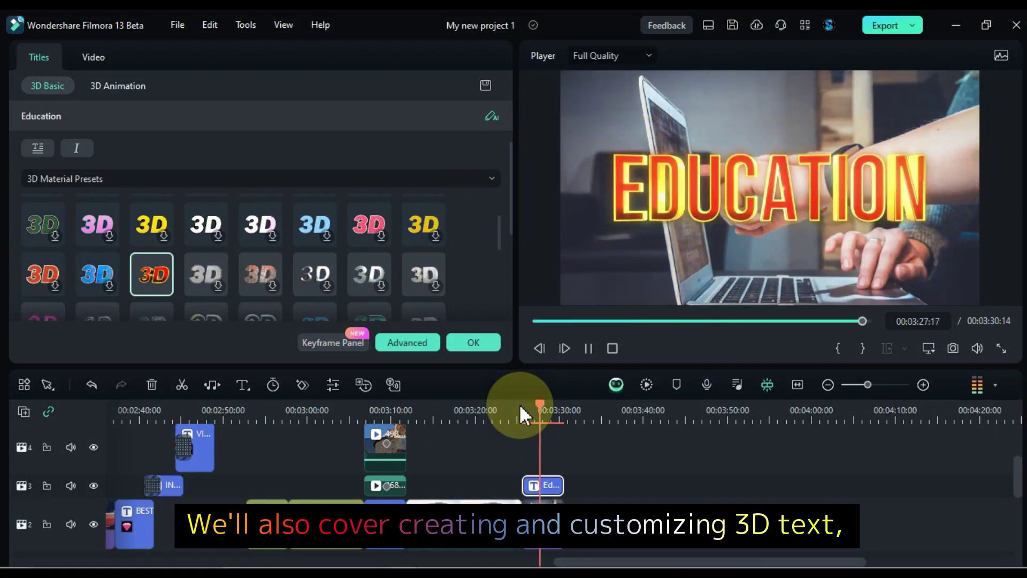
key(space)
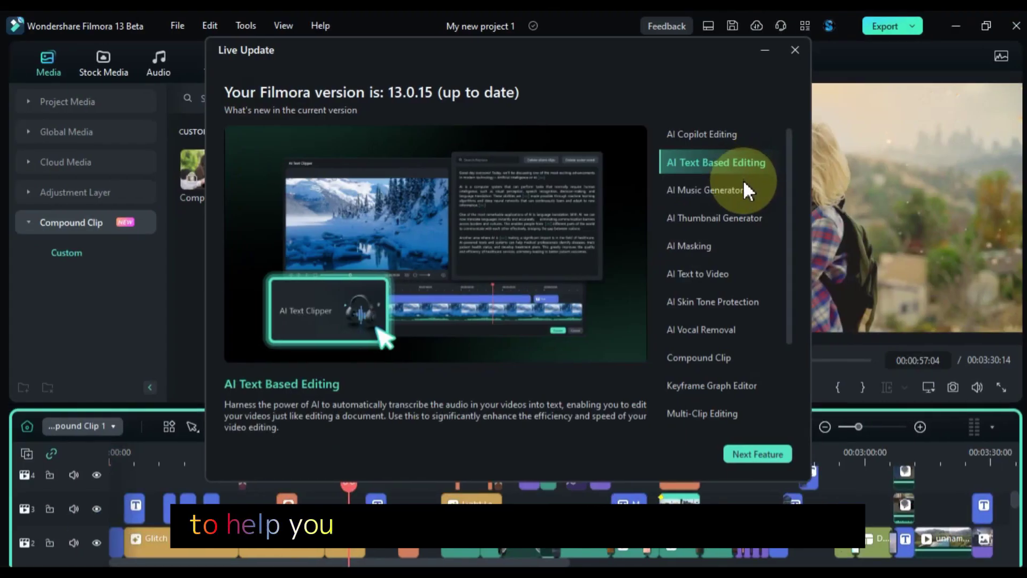
View the Live Update descriptions of AI Music Generator, AI Thumbnail Generator, AI Masking and AI Text to Video
click(743, 191)
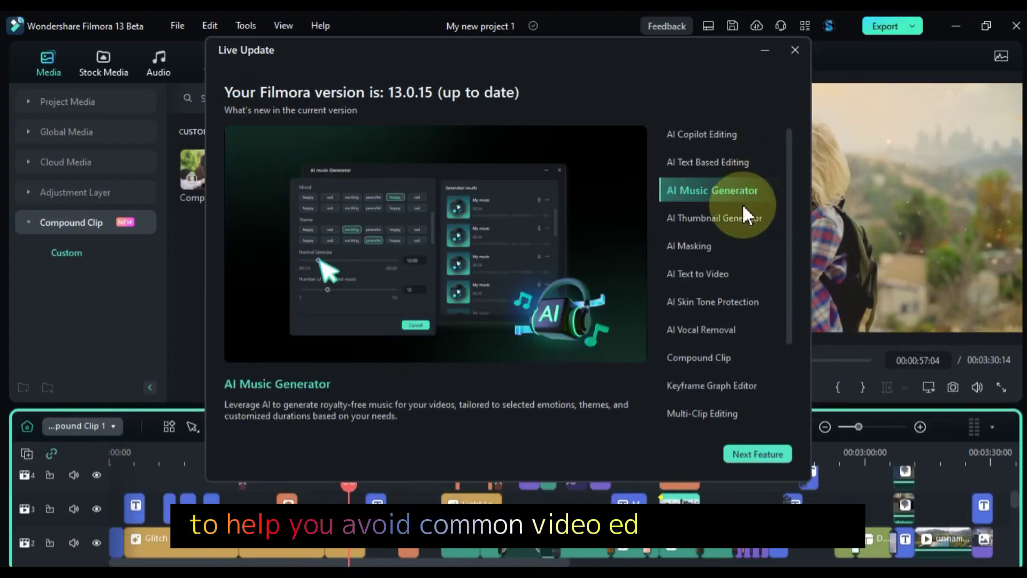
click(741, 219)
click(741, 246)
click(738, 273)
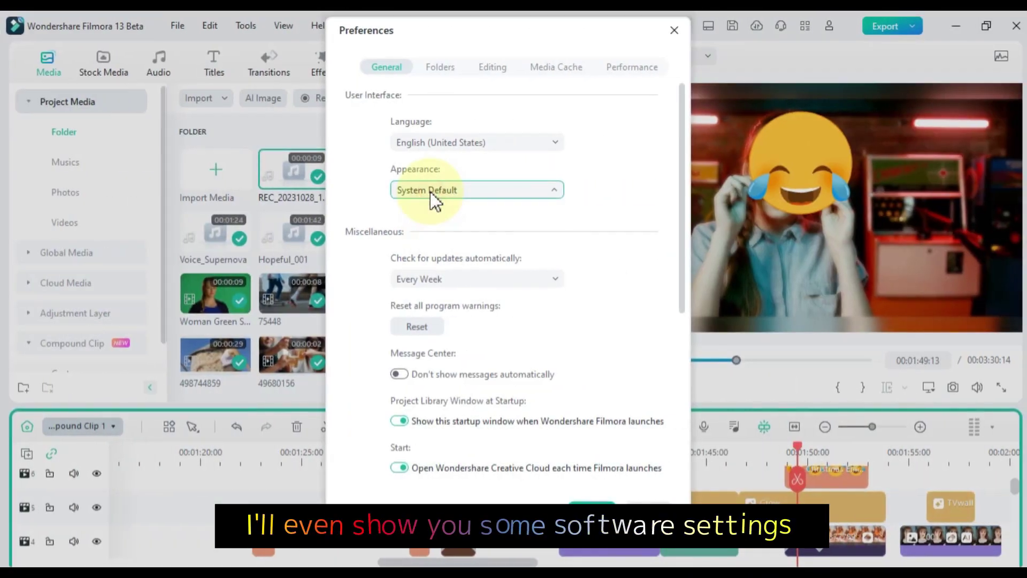
Set the interface appearance to Dark Mode in the preferences and start changing the default storage location
click(431, 202)
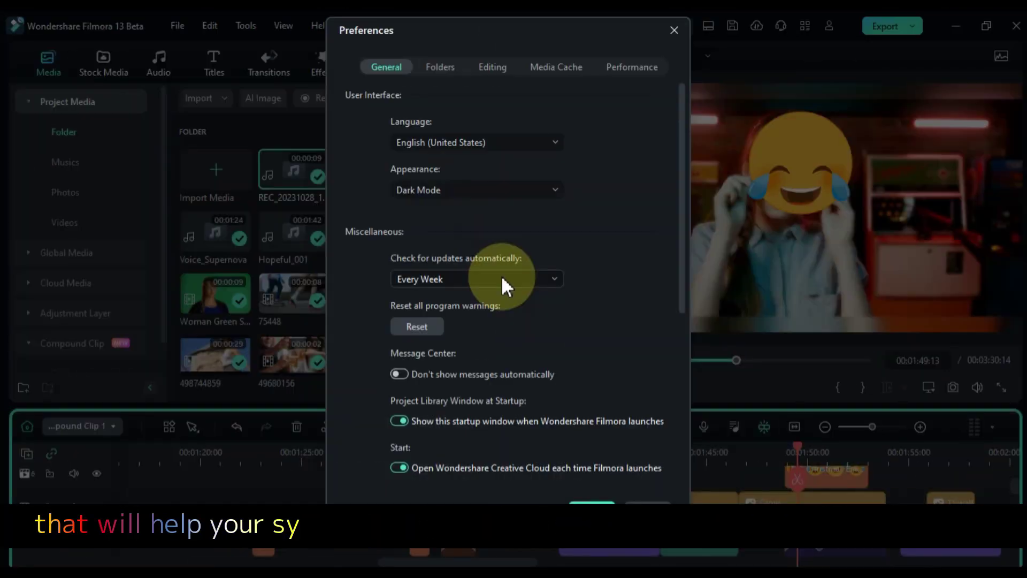
scroll(488, 347, down, 5)
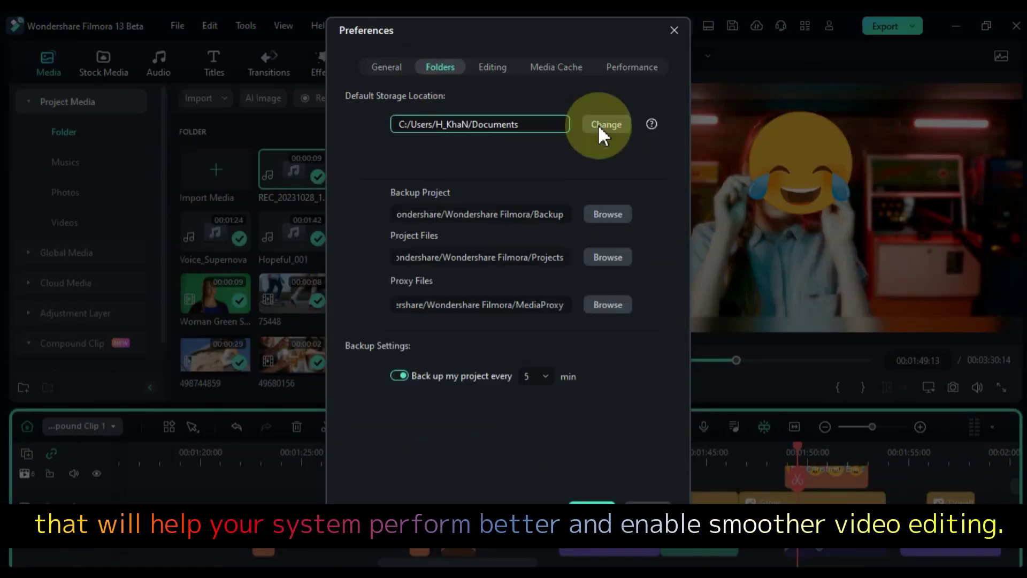
click(606, 124)
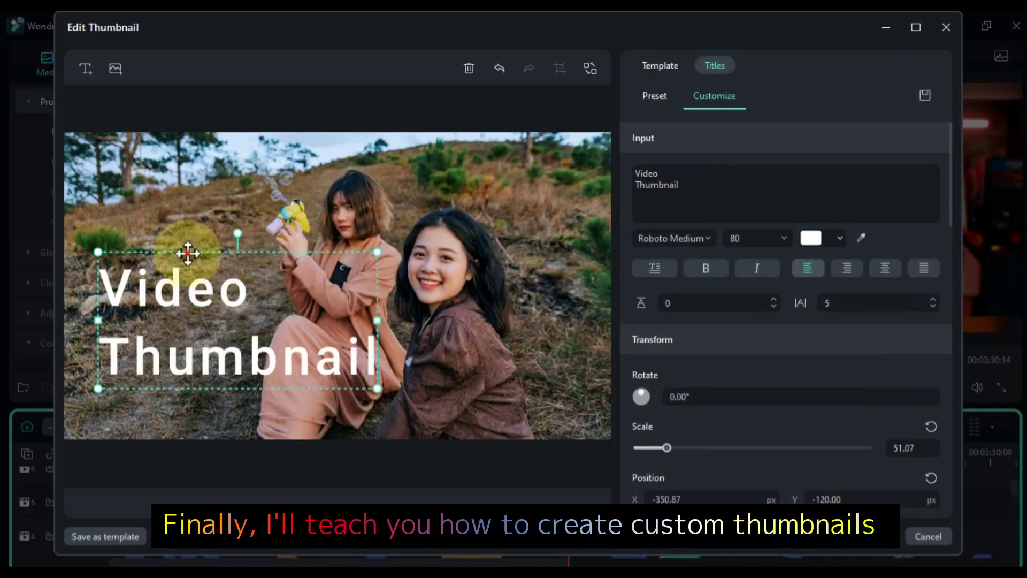
Move the Video Thumbnail title slightly up and to the left on the thumbnail image
drag(188, 252, 145, 237)
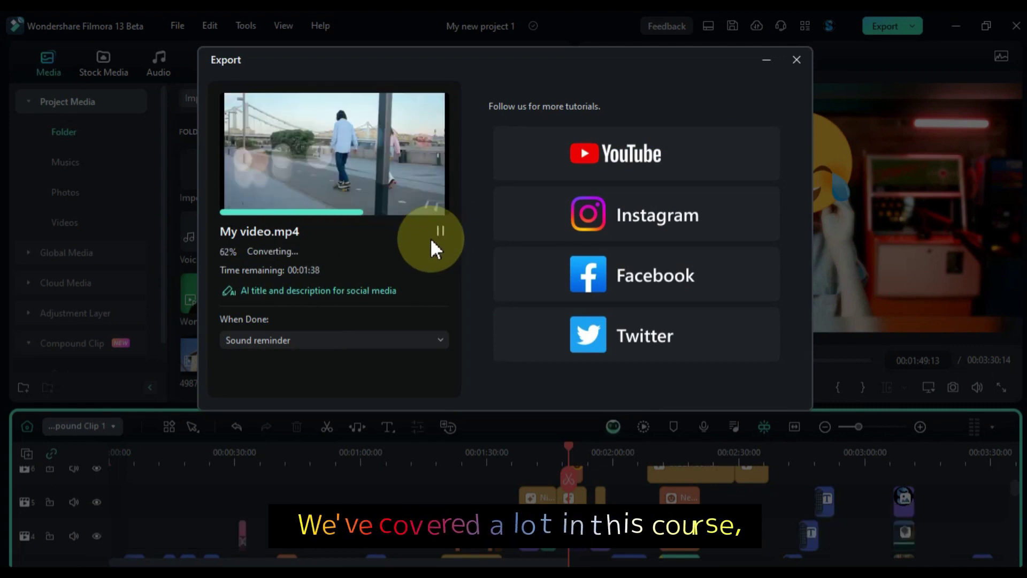
Play the exported My video.mp4 from its folder in QQPlayer and skip ahead to about 00:00:29
click(289, 381)
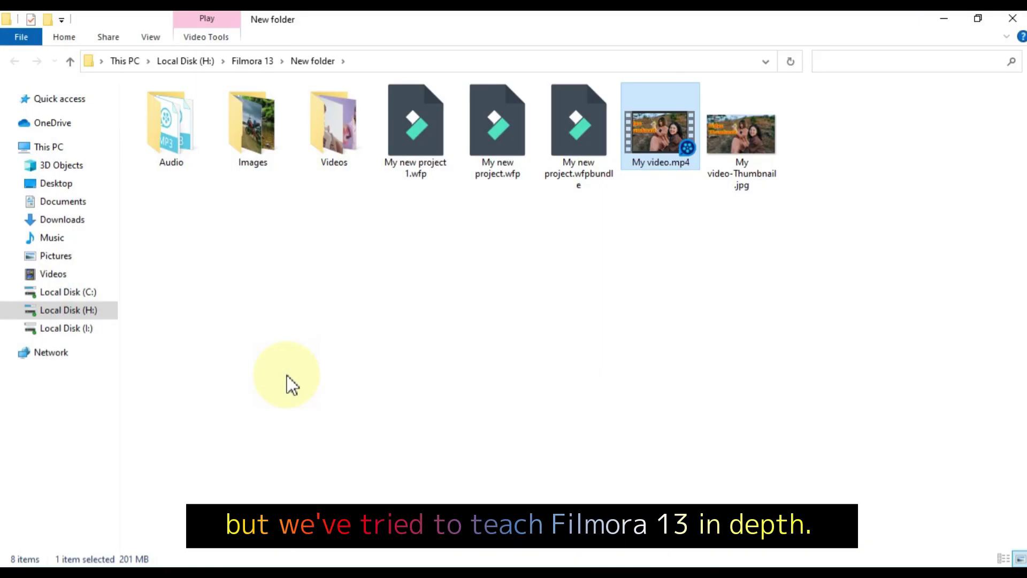
double_click(657, 137)
click(250, 445)
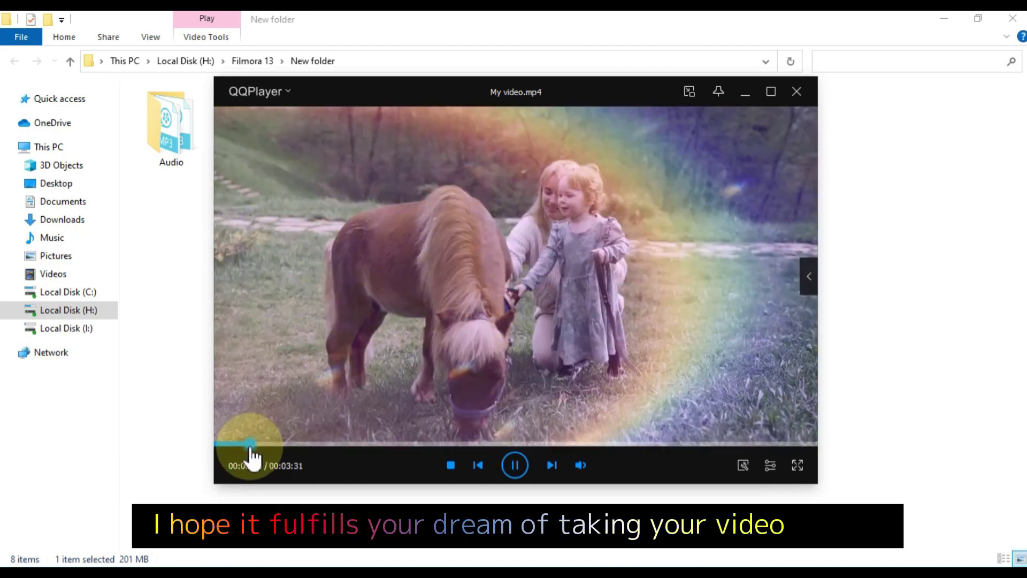
click(310, 447)
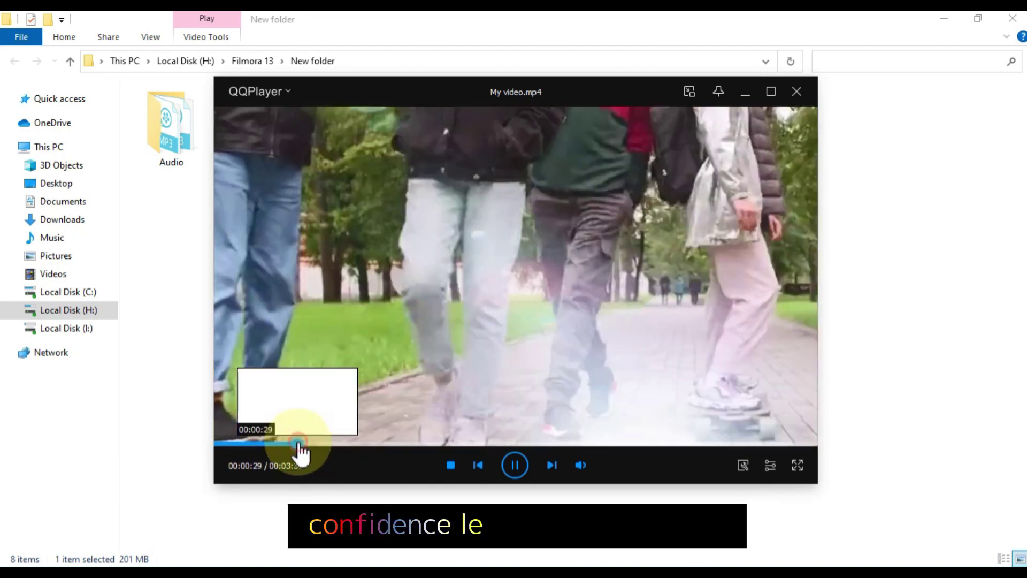
double_click(491, 393)
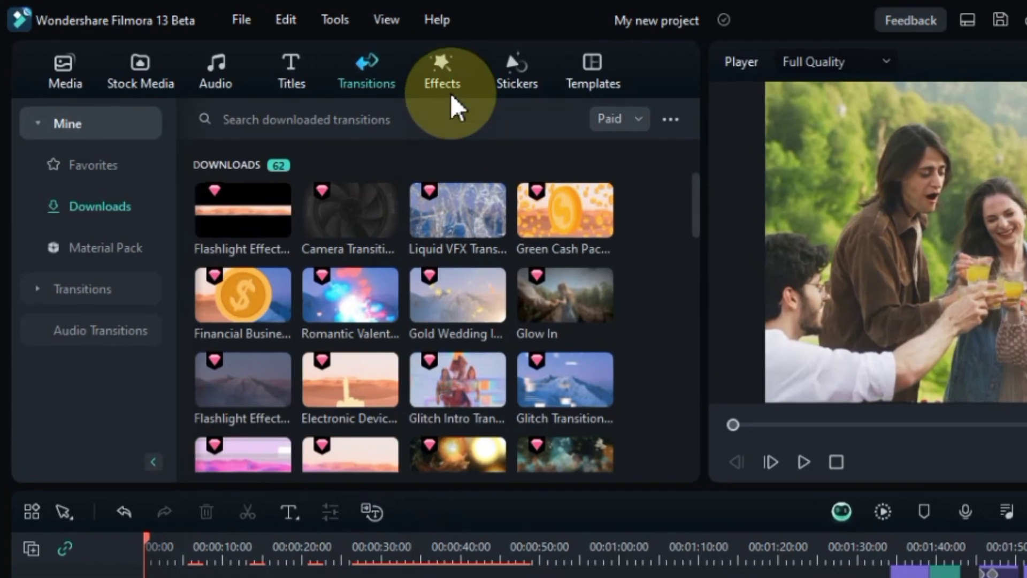
Switch to Filmora's effects library and look through the recommended trending effects
click(325, 63)
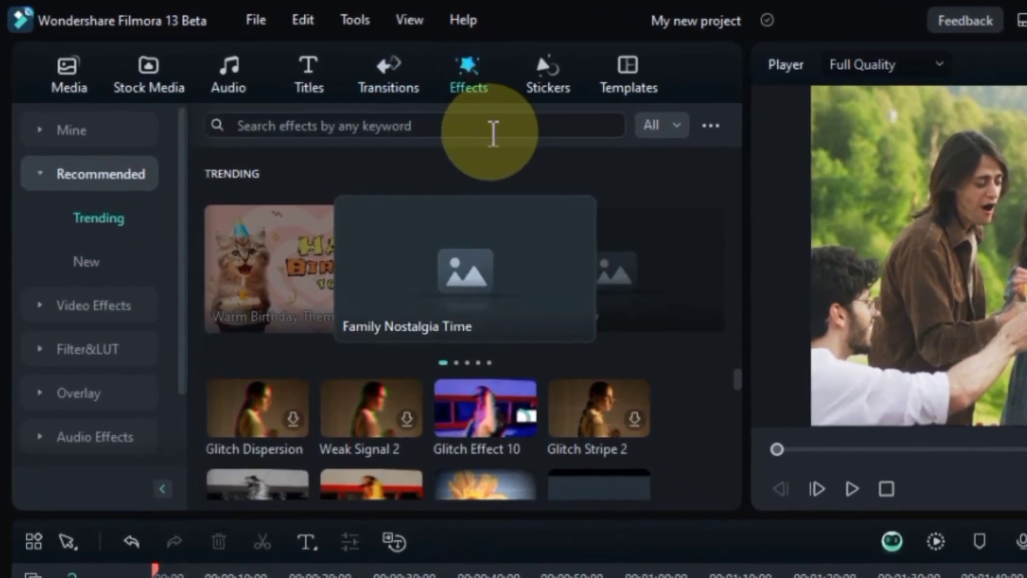
scroll(736, 398, down, 5)
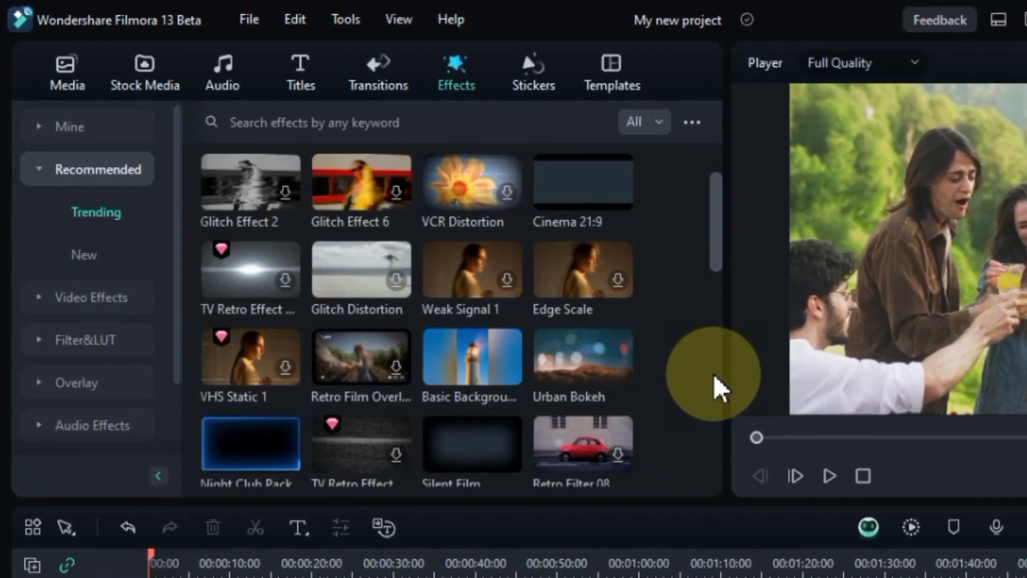
scroll(720, 389, down, 10)
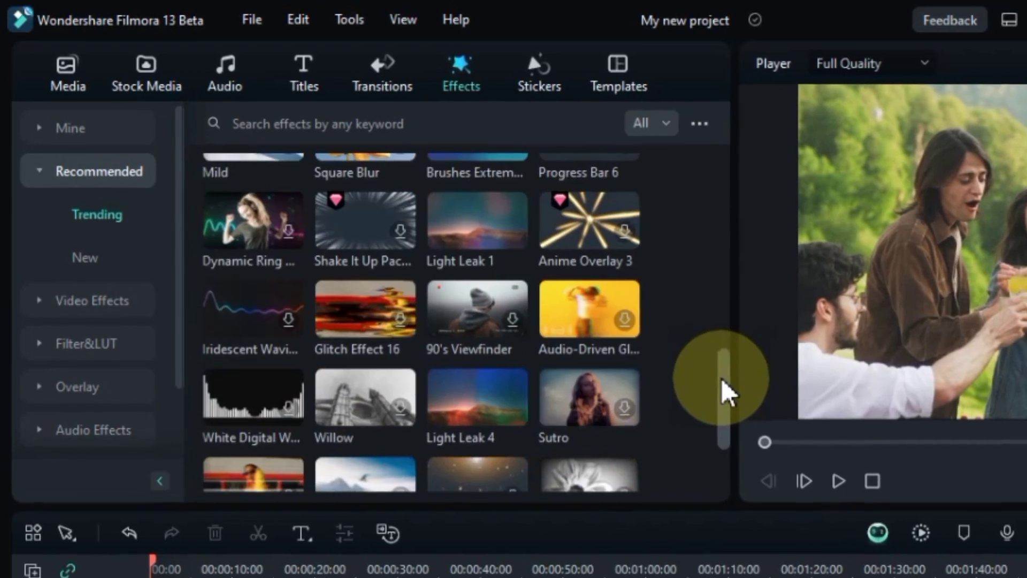
scroll(727, 393, down, 3)
scroll(732, 395, up, 10)
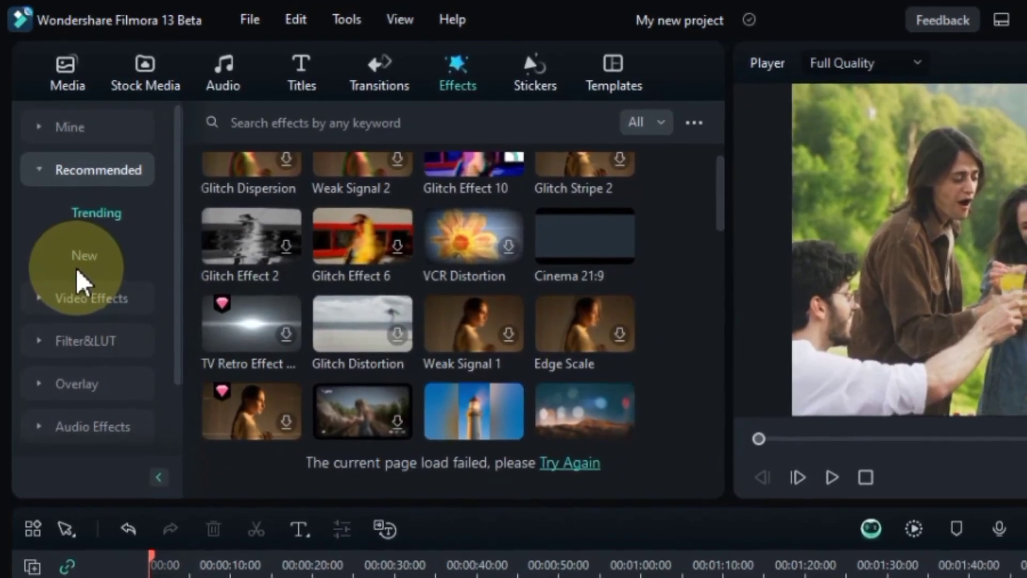
Look through the new effects among the recommended effects
click(76, 266)
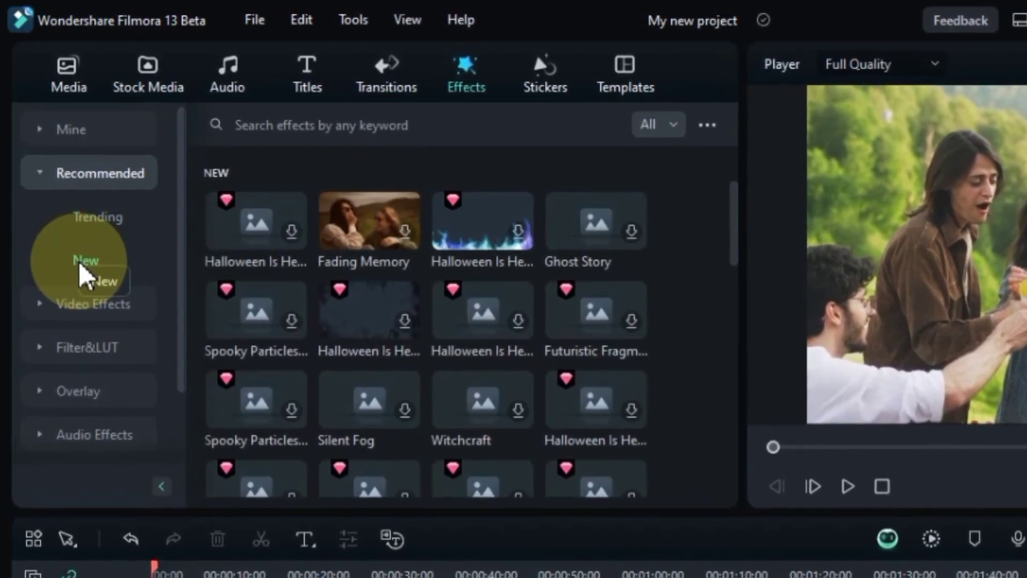
scroll(487, 304, down, 6)
scroll(486, 304, down, 8)
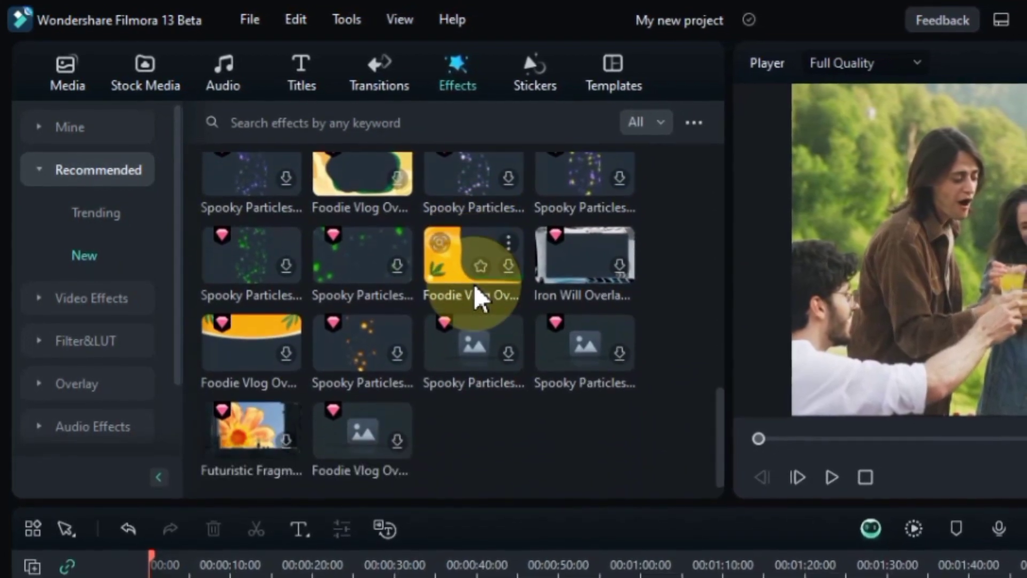
scroll(478, 297, up, 10)
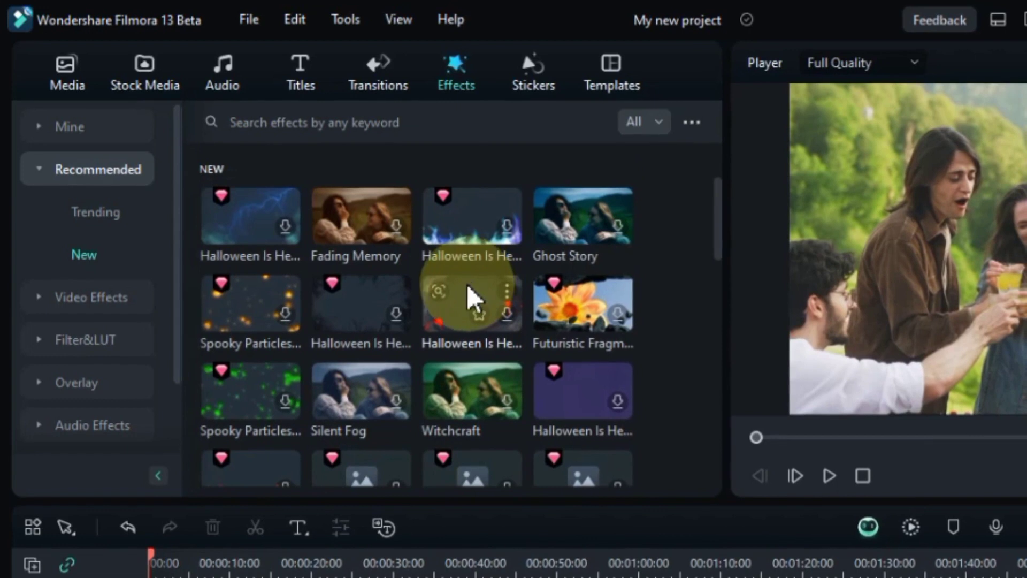
Look through the Video Effects, Overlay and Audio Effects categories of the effects library
click(64, 298)
click(43, 298)
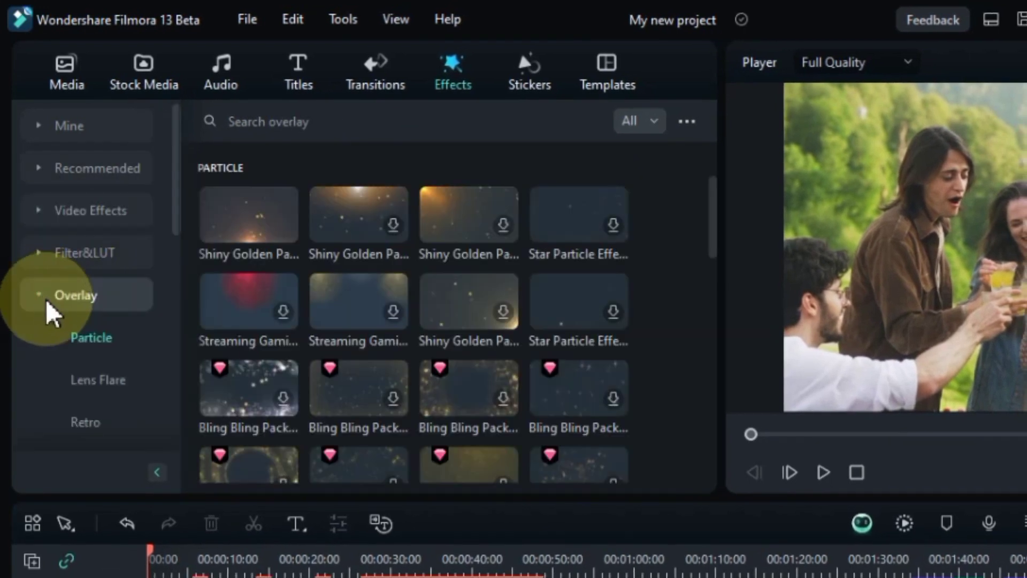
click(75, 338)
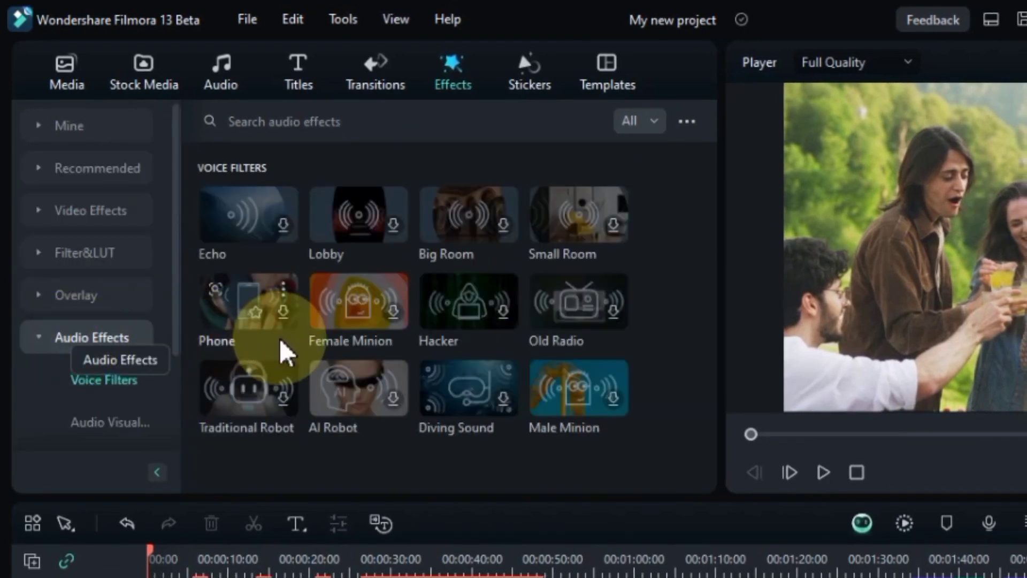
click(81, 381)
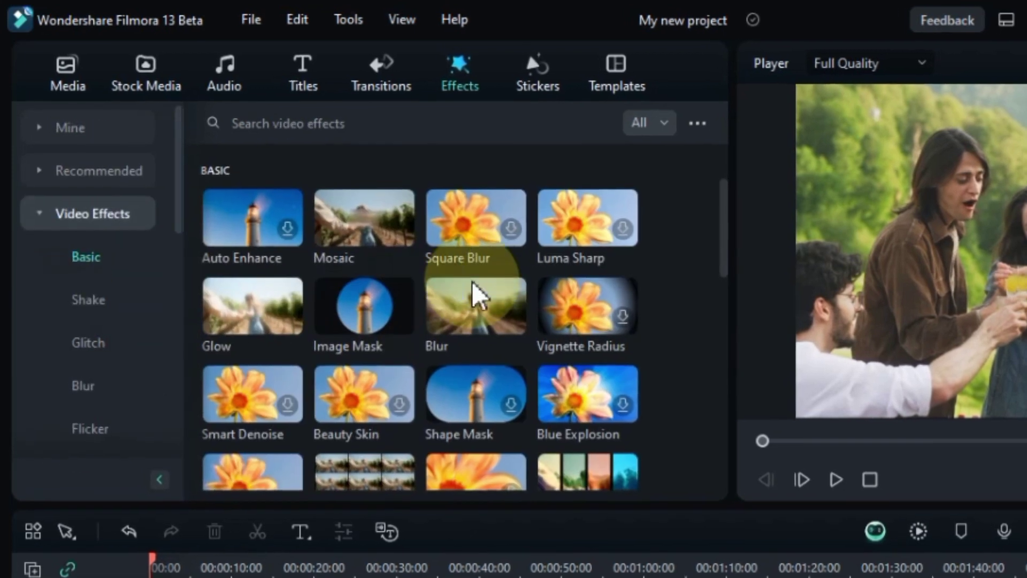
Look through the Basic, Shake and Glitch video effects
scroll(639, 293, down, 10)
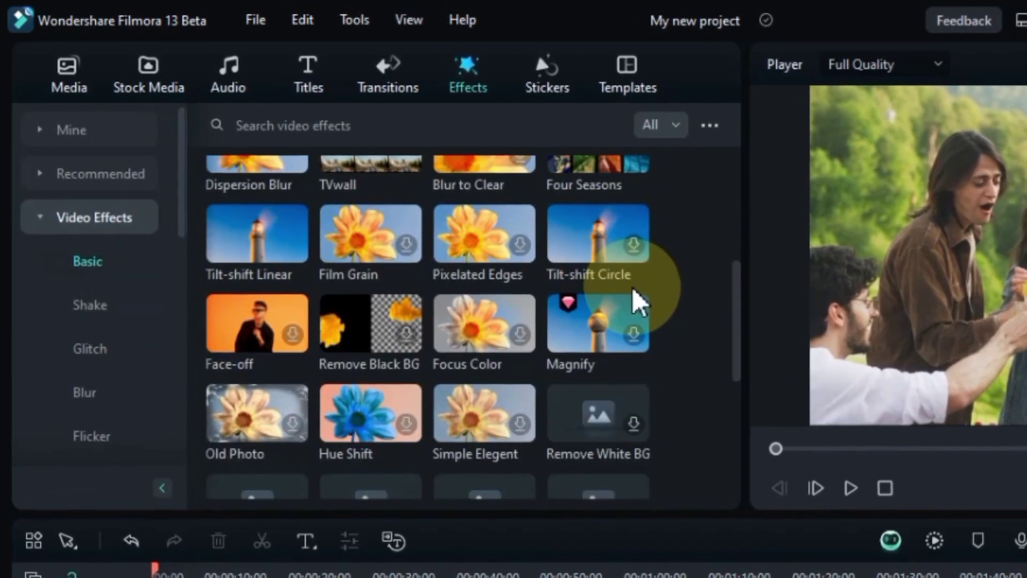
click(101, 303)
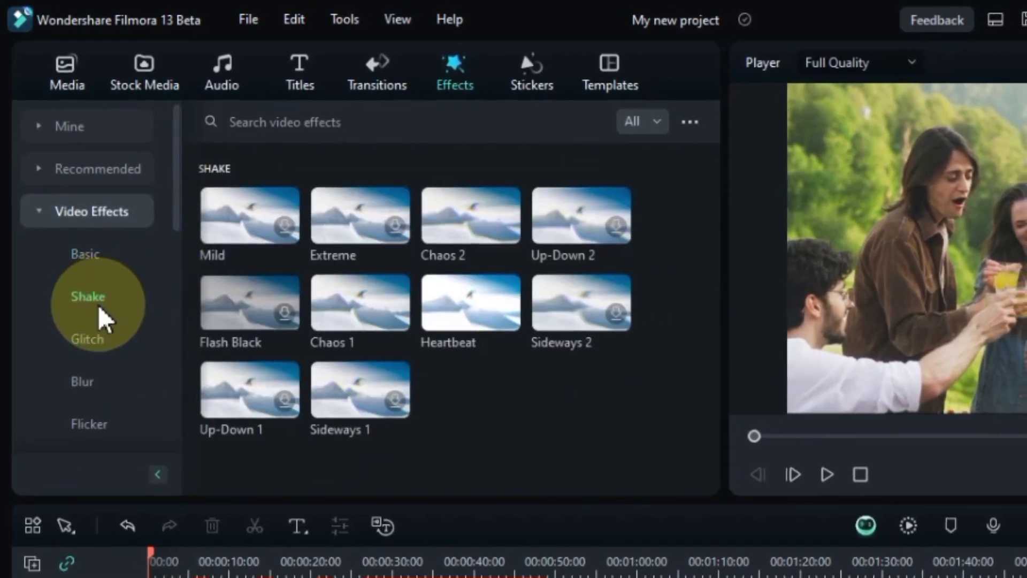
click(96, 345)
scroll(381, 360, down, 8)
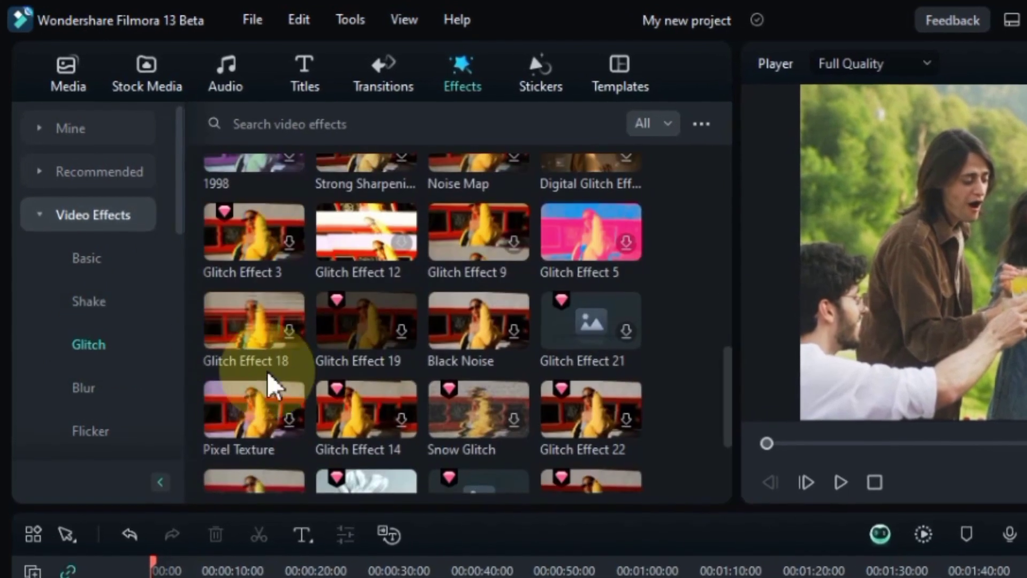
click(357, 373)
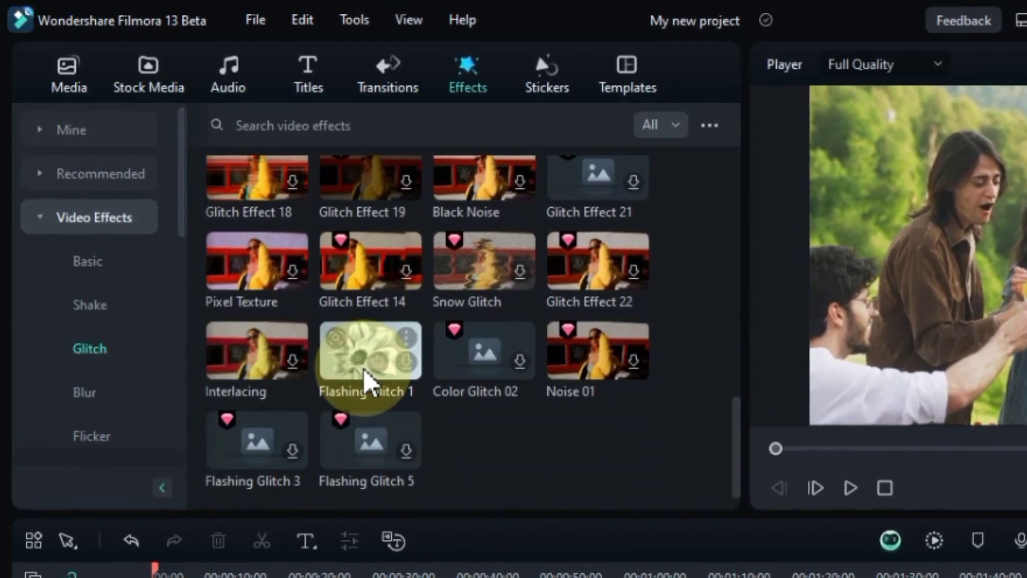
Look through the Blur, Flicker and Opening groups of the video effects
click(85, 396)
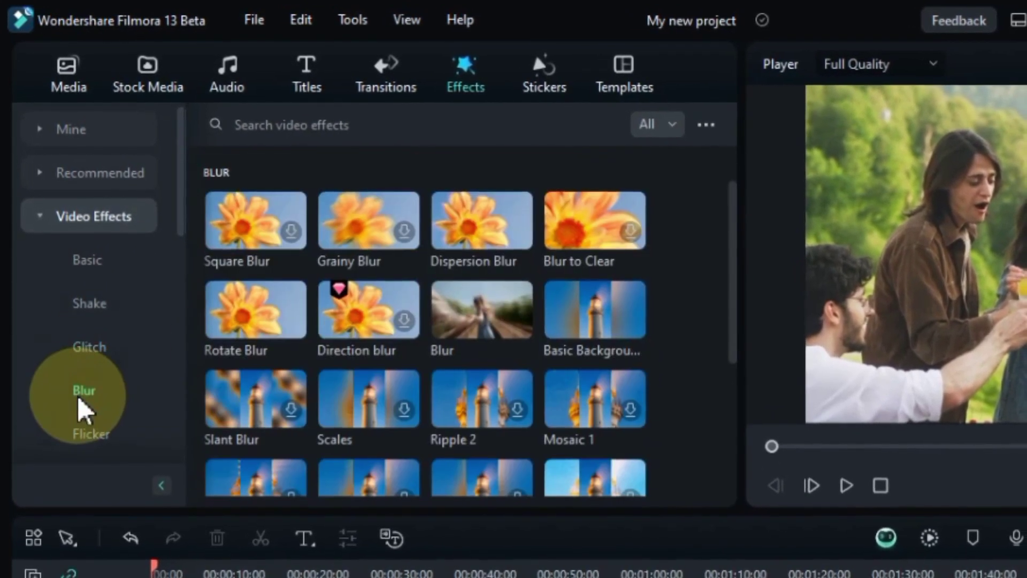
scroll(442, 386, down, 5)
scroll(83, 408, down, 5)
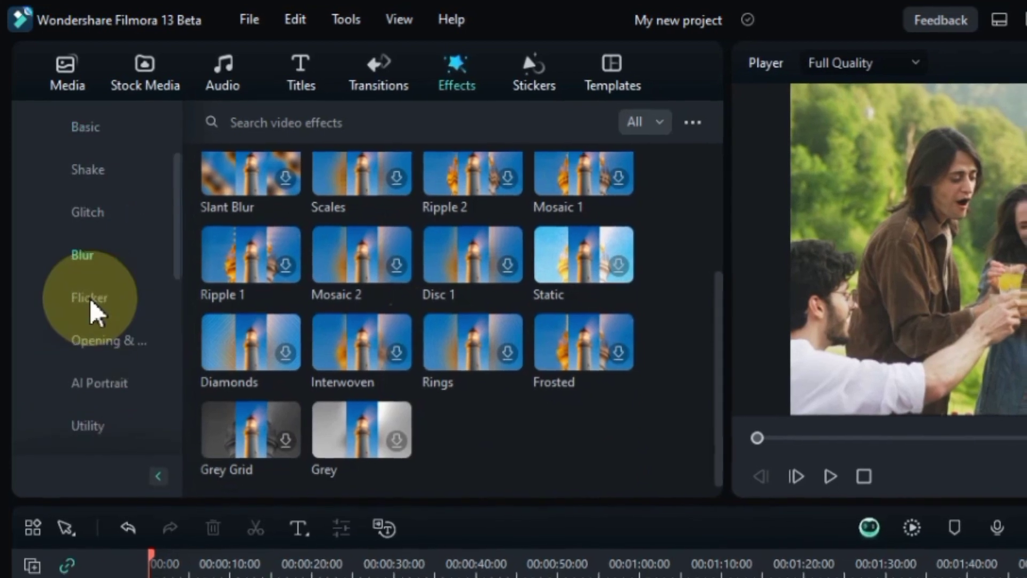
scroll(92, 305, up, 4)
click(91, 303)
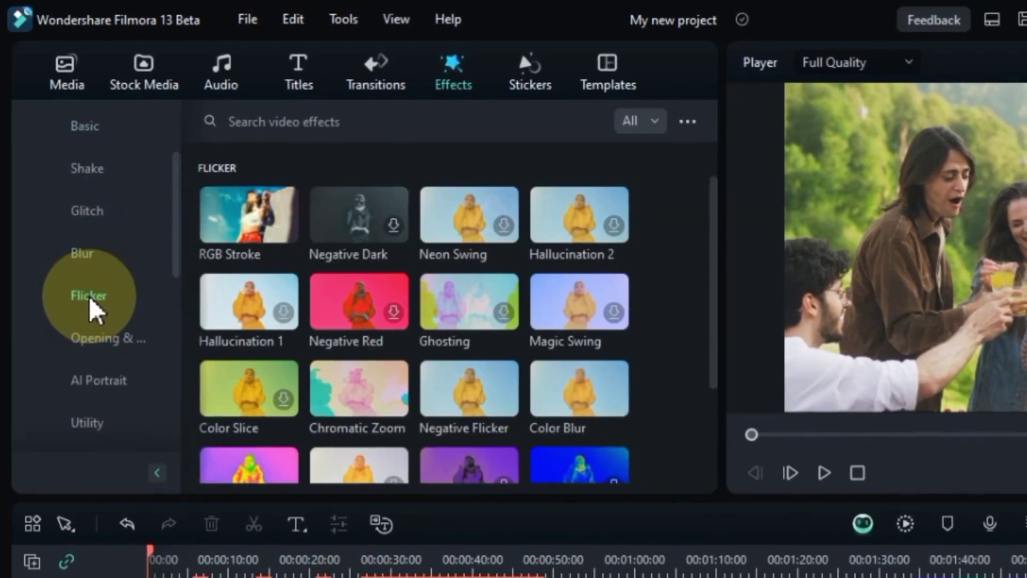
scroll(488, 328, down, 3)
click(109, 345)
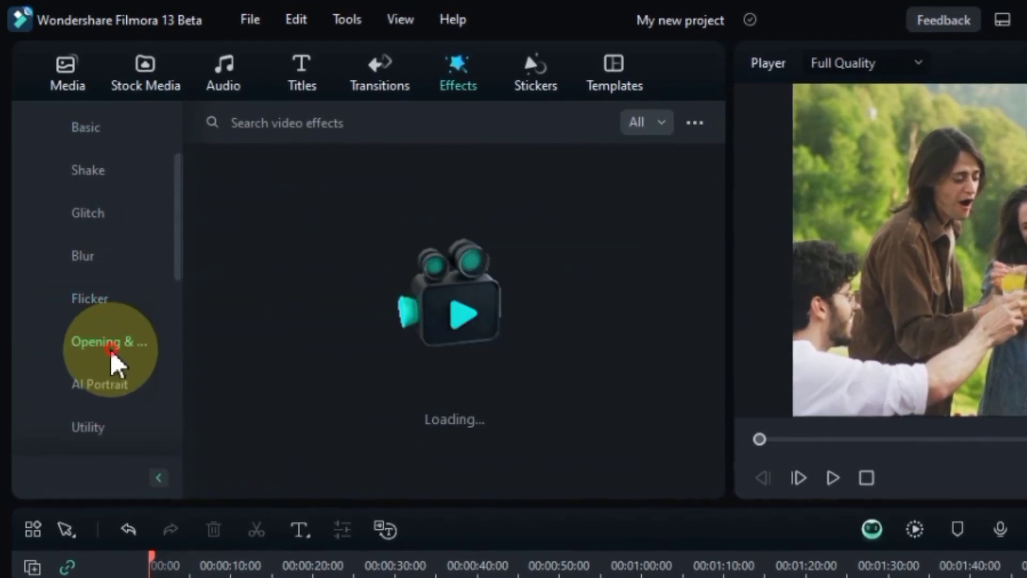
Look through the Overlay effects and their subcategories, from Particle down to Texture
scroll(101, 237, up, 3)
click(101, 237)
click(48, 305)
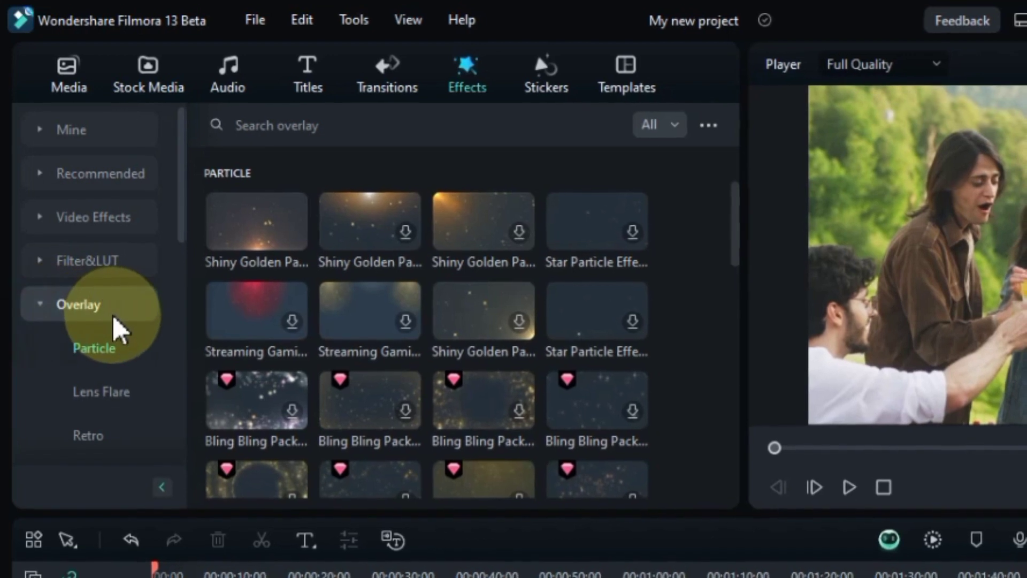
scroll(117, 329, down, 3)
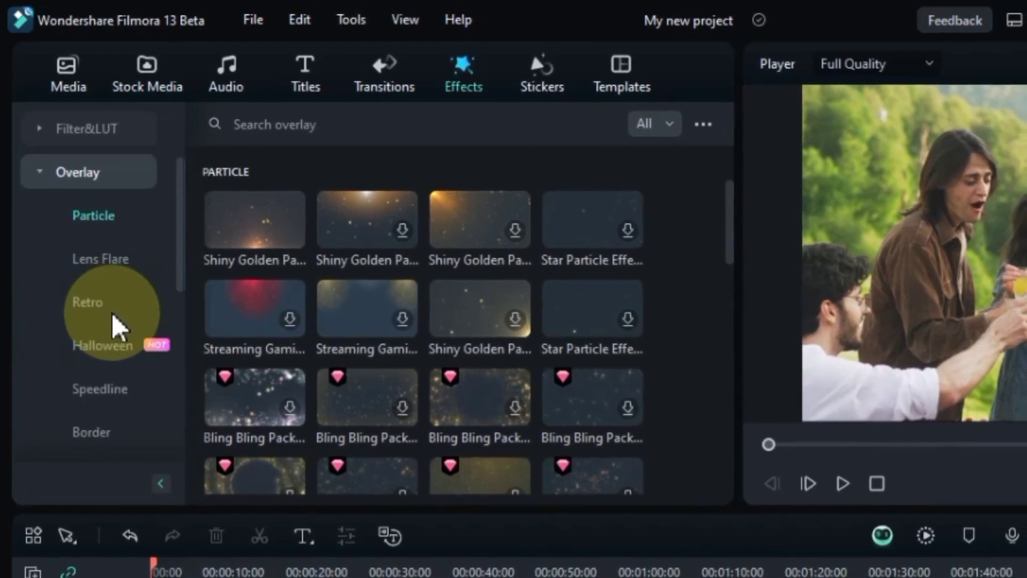
scroll(107, 294, down, 10)
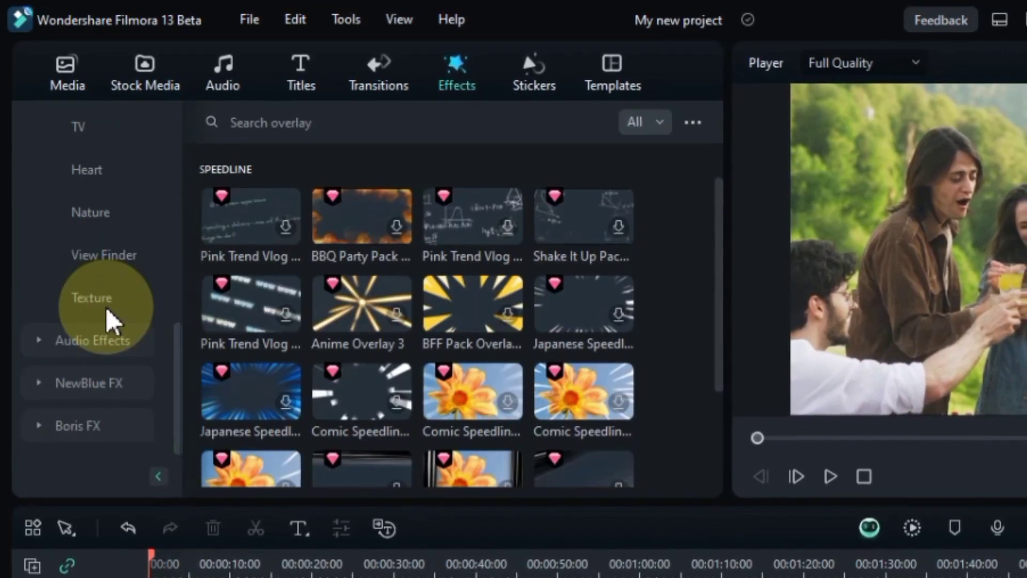
Look through the Voice Filters, Audio Visualizer and Audio Driven Effect groups of the audio effects
click(69, 340)
scroll(137, 377, down, 3)
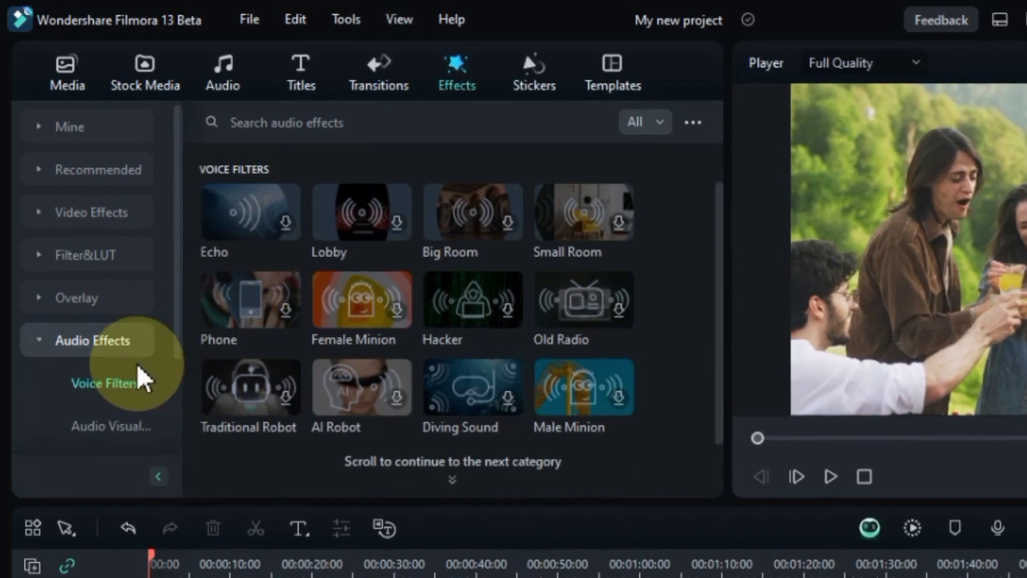
click(119, 315)
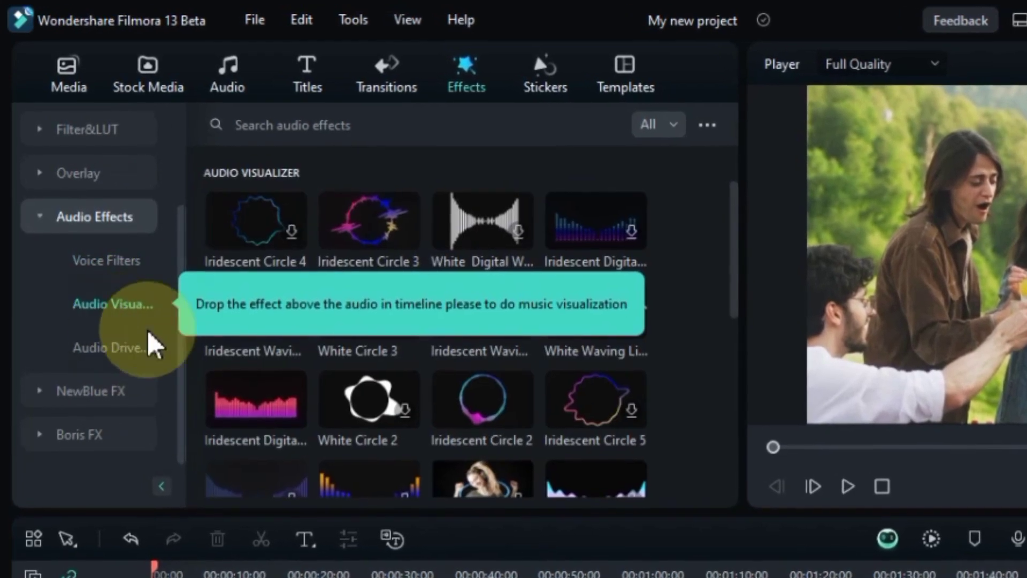
scroll(602, 359, down, 3)
click(121, 354)
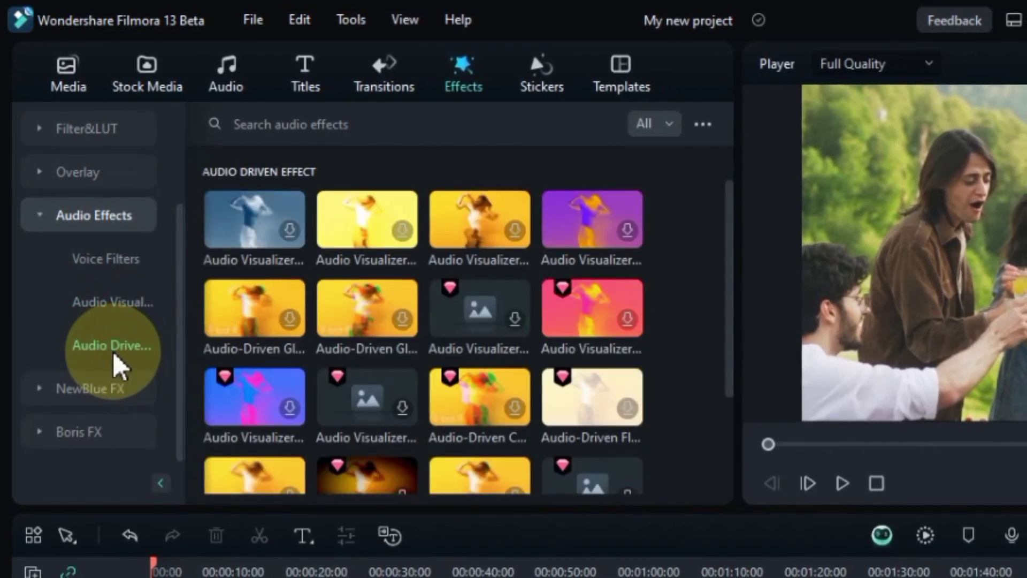
scroll(403, 359, down, 3)
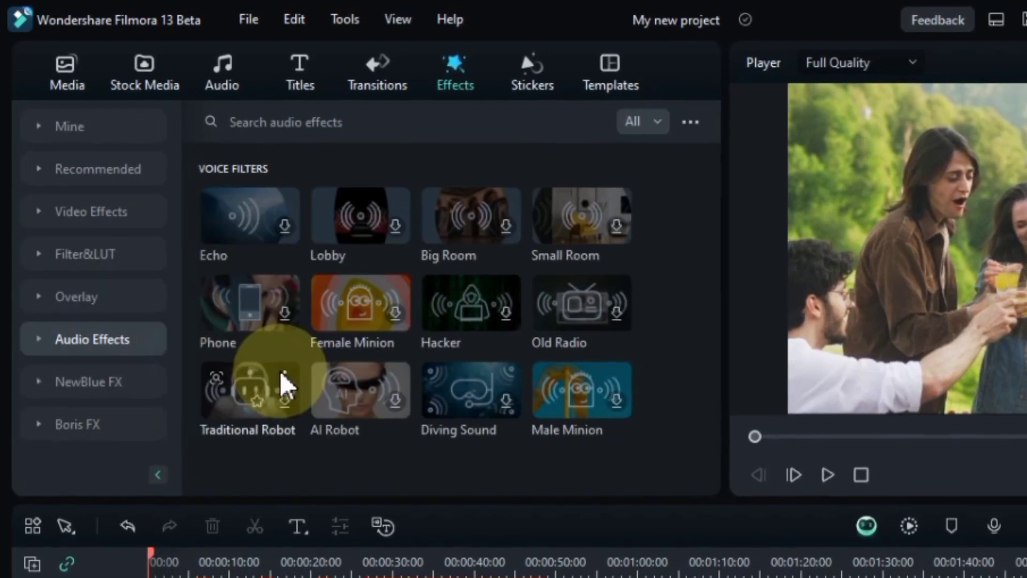
Look through the NewBlue FX and Boris FX effect categories
click(80, 388)
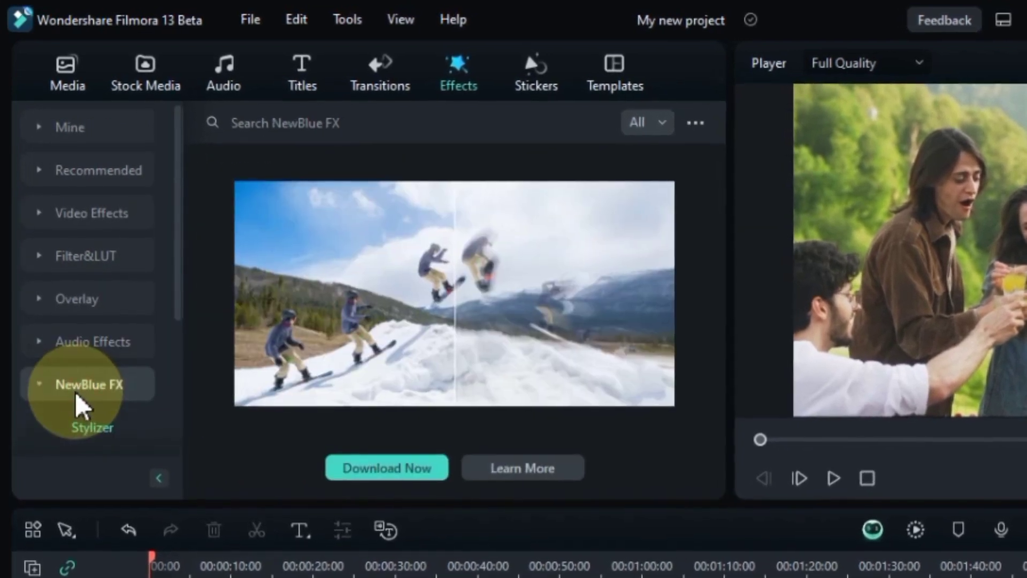
scroll(86, 408, down, 3)
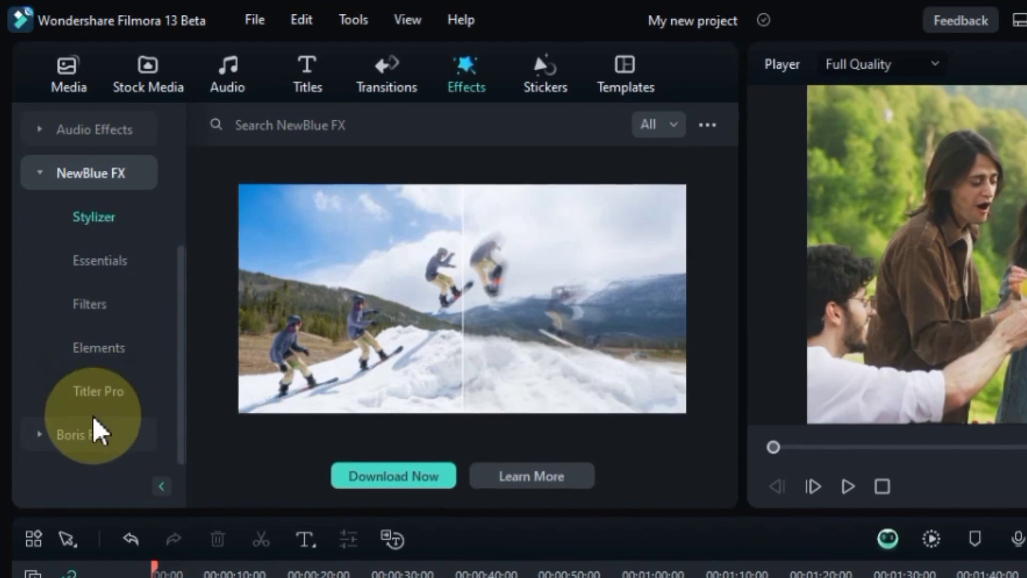
click(80, 430)
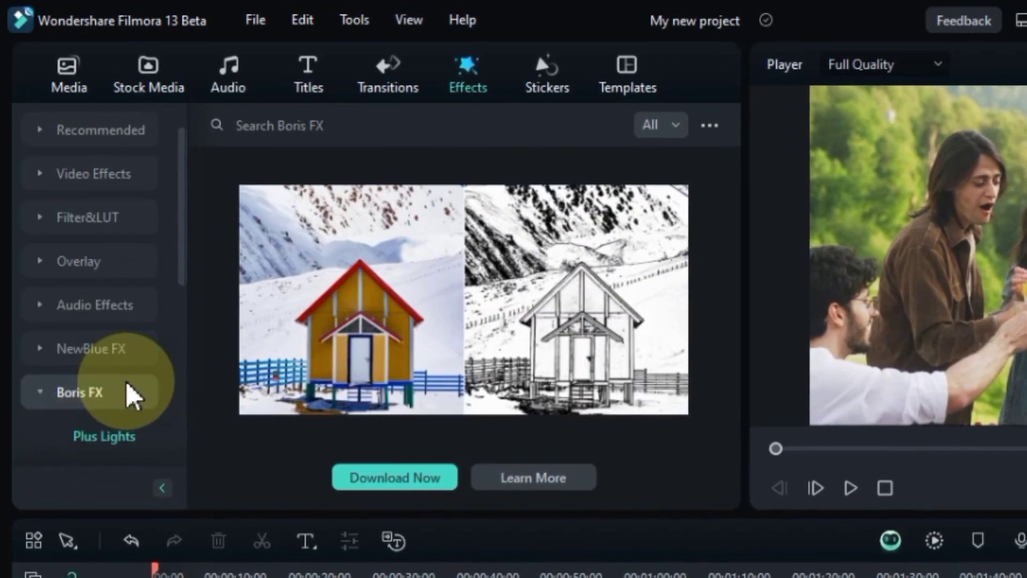
scroll(130, 392, down, 5)
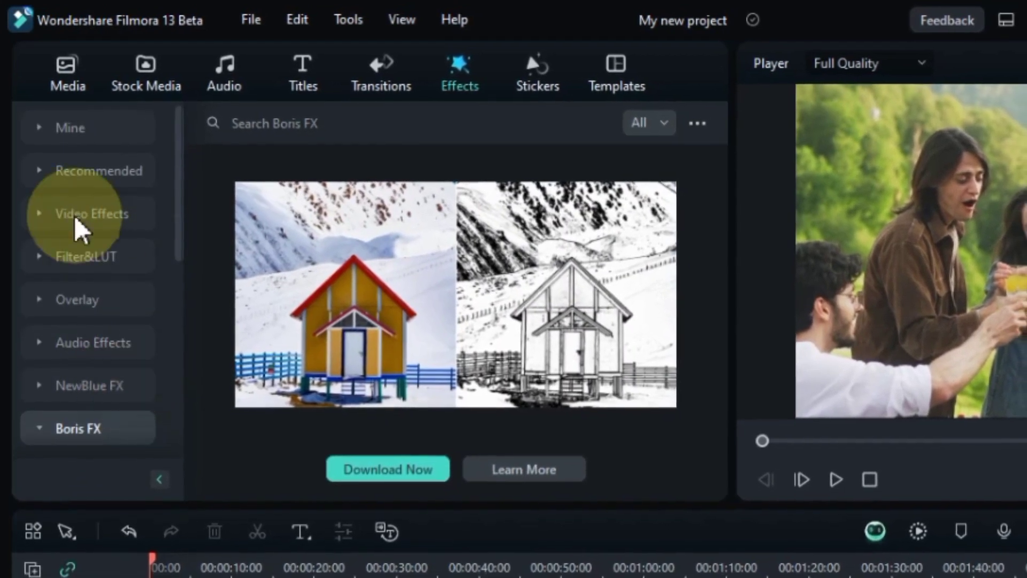
Show the user's own downloaded effects and look through them
click(49, 129)
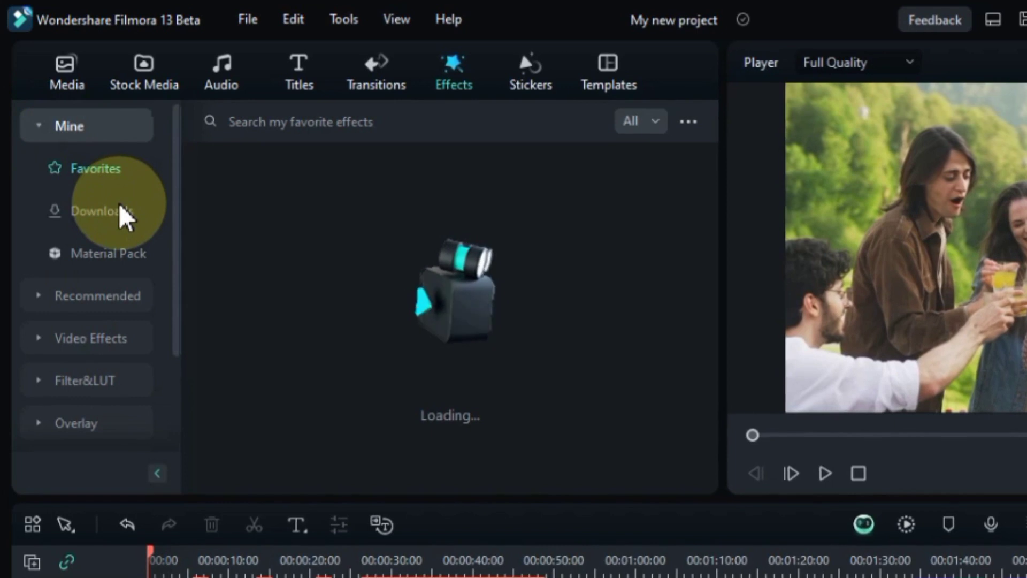
click(124, 214)
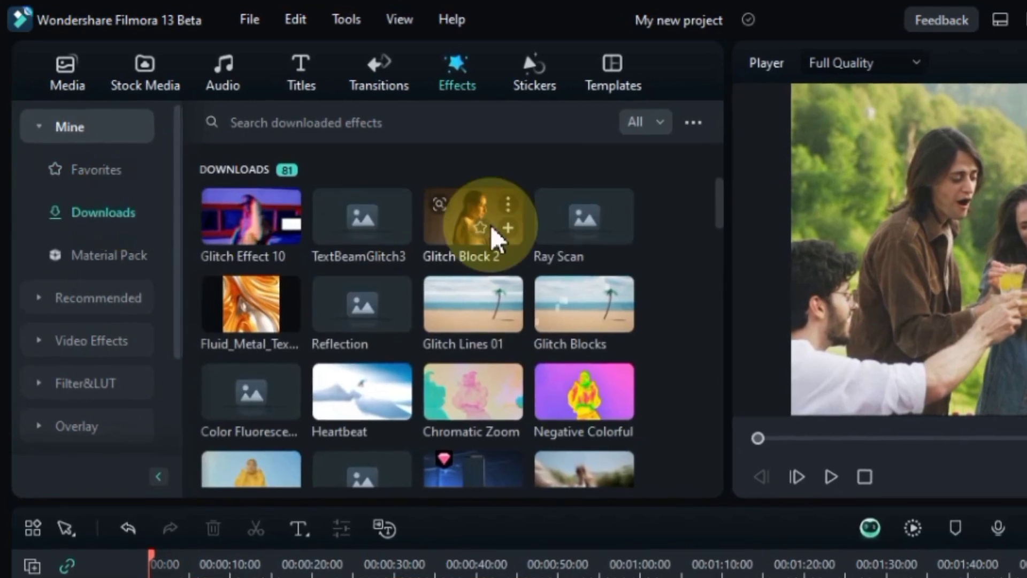
drag(725, 215, 669, 454)
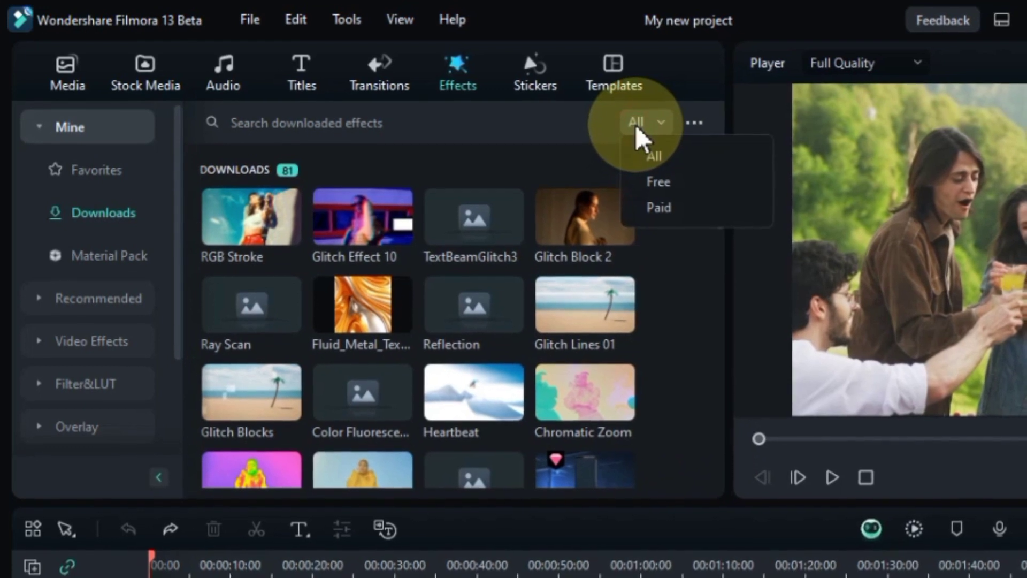
Filter the downloaded effects to Free and look through them
click(663, 182)
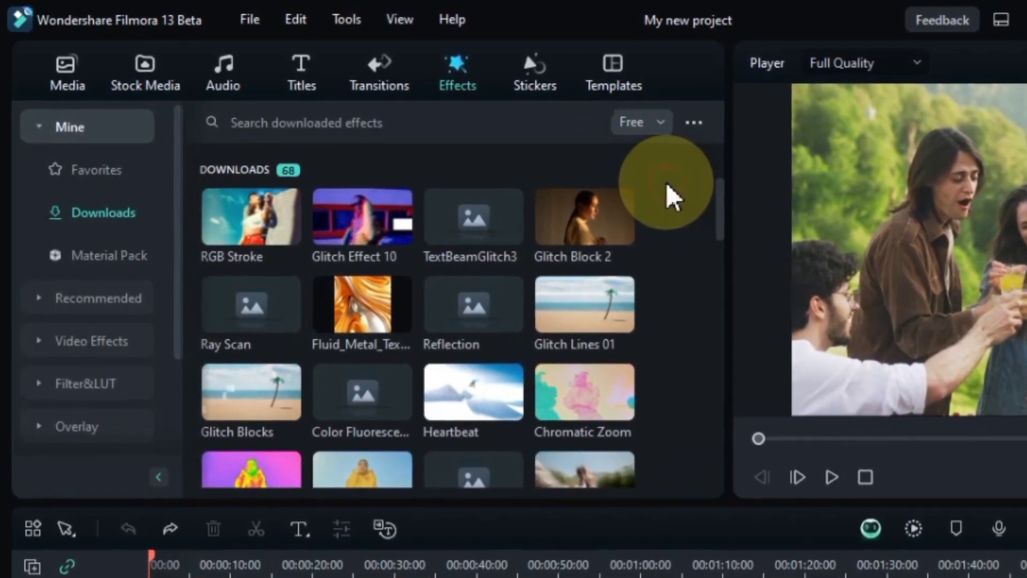
scroll(671, 184, down, 3)
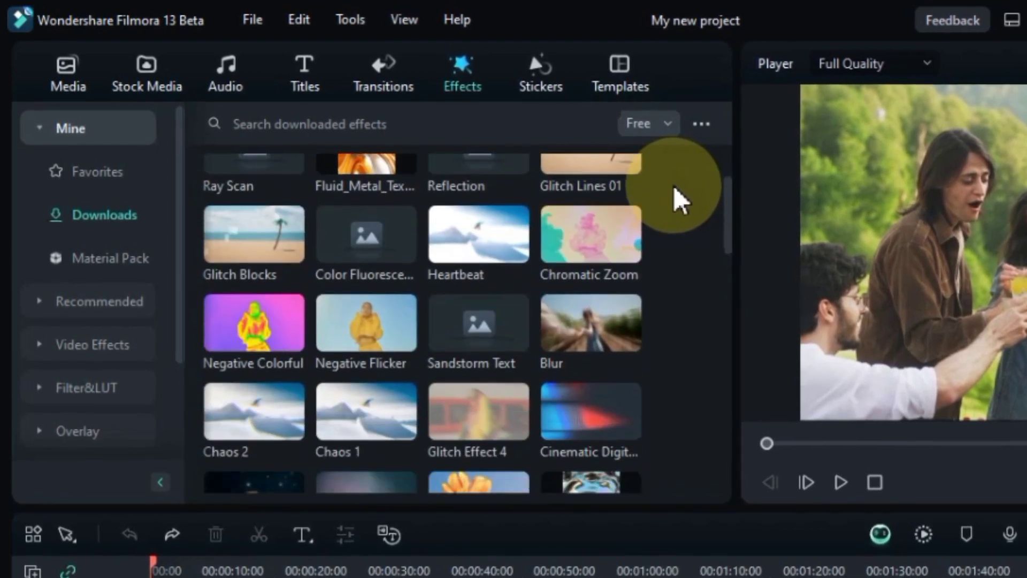
scroll(674, 185, down, 15)
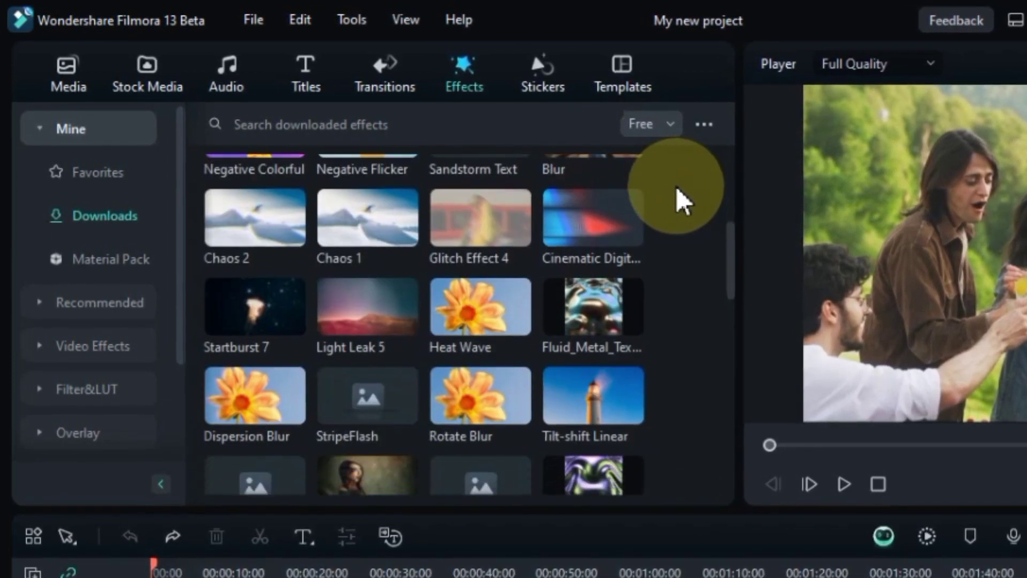
scroll(682, 191, down, 5)
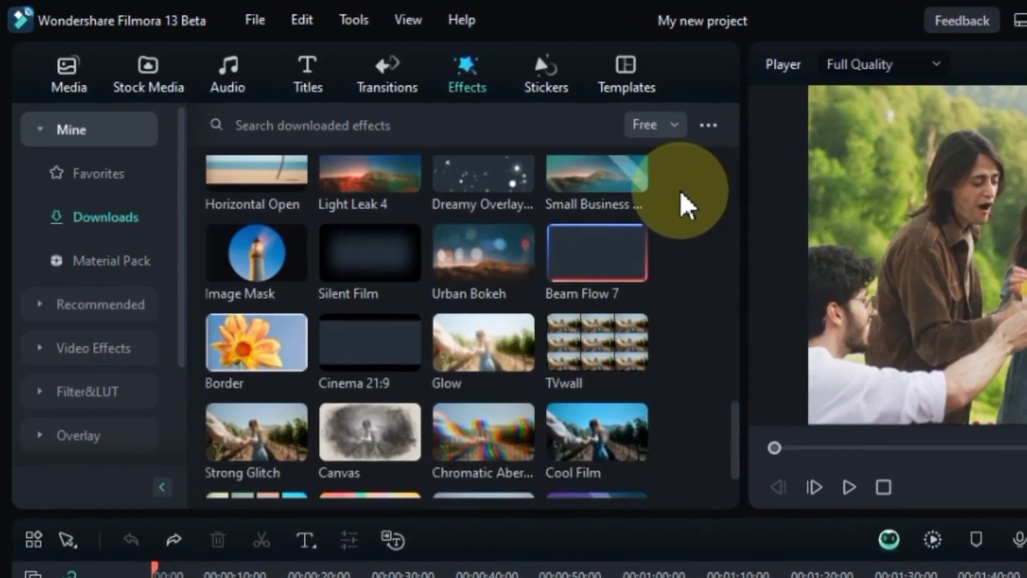
scroll(675, 190, up, 5)
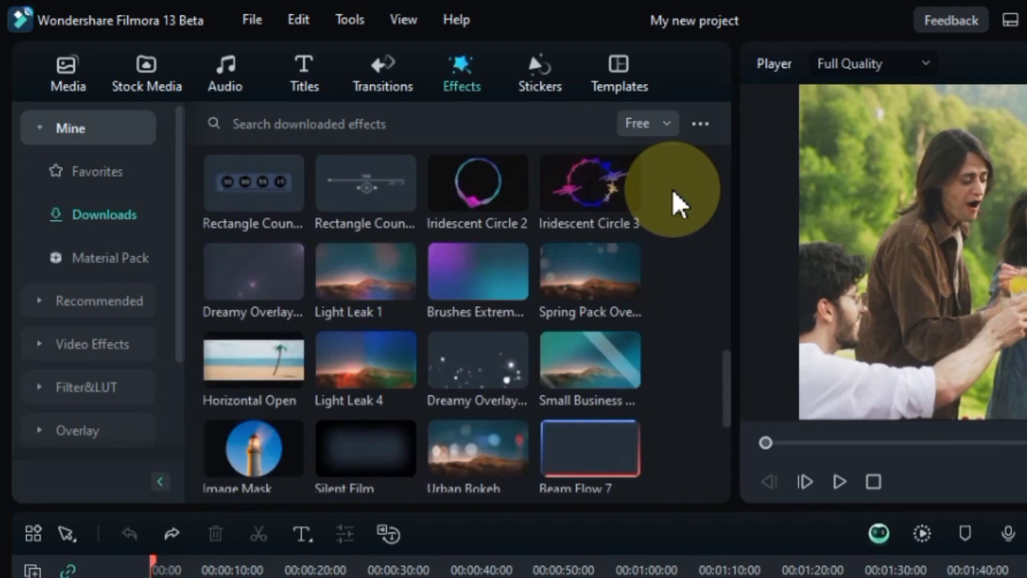
scroll(672, 190, up, 15)
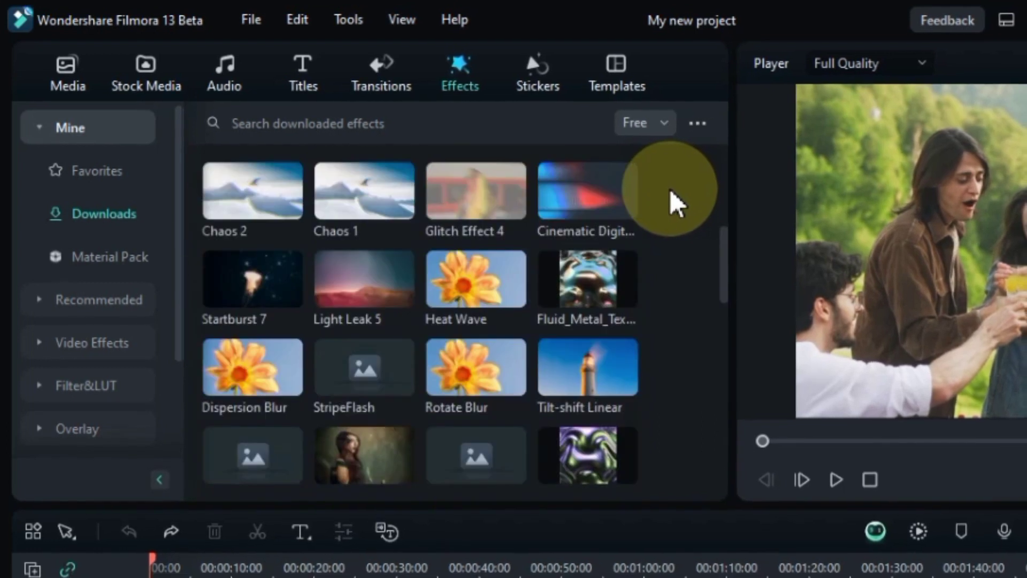
Filter the downloaded effects to Paid and bring Glitch Effect 20 into view
click(640, 128)
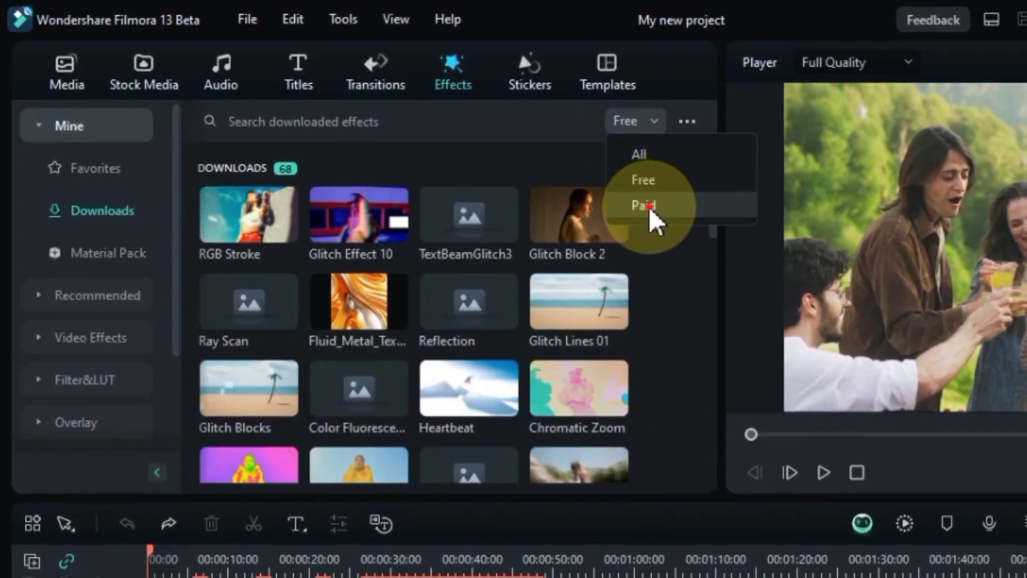
click(649, 207)
scroll(663, 225, down, 2)
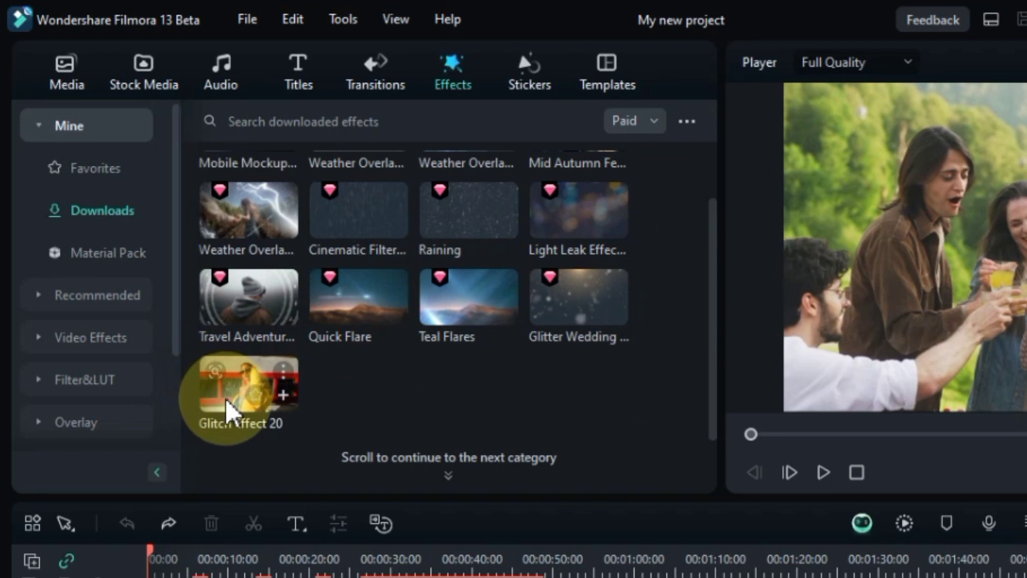
Lay Glitch Effect 20 on video track 2 from the timeline start to the beginning of the Speed Ramping clip, and play it back
drag(165, 300, 144, 451)
drag(200, 415, 147, 435)
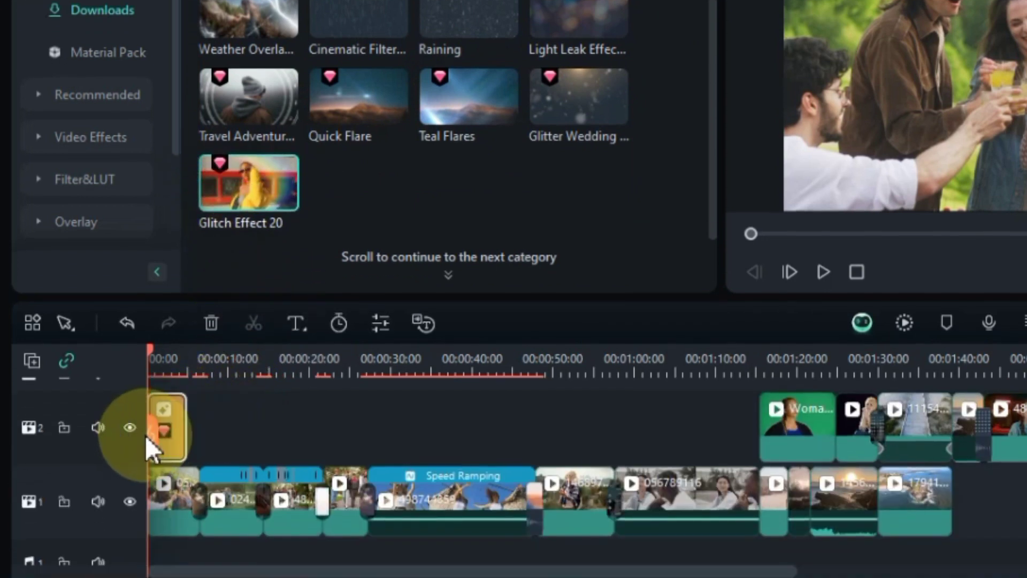
drag(185, 425, 367, 426)
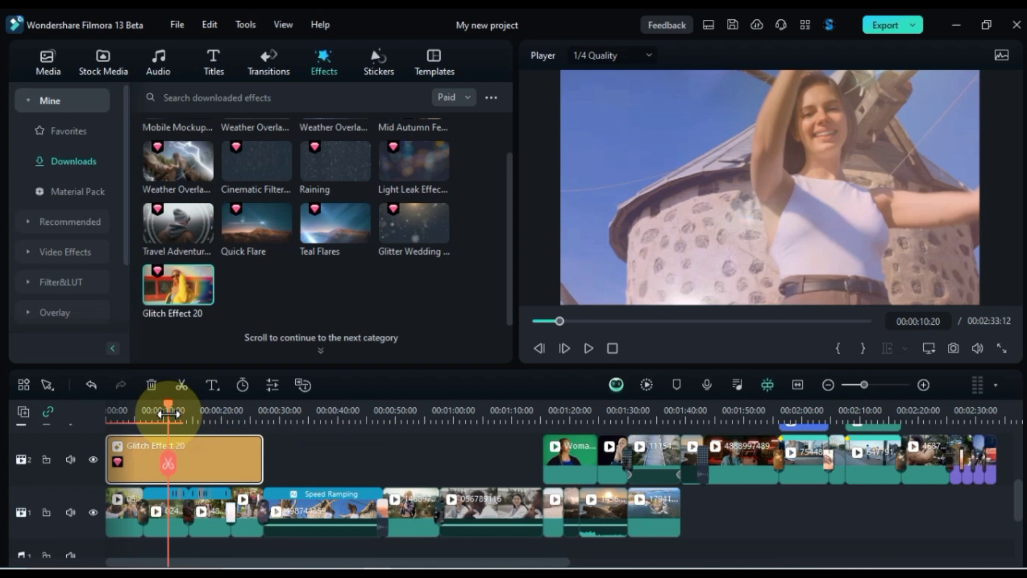
key(space)
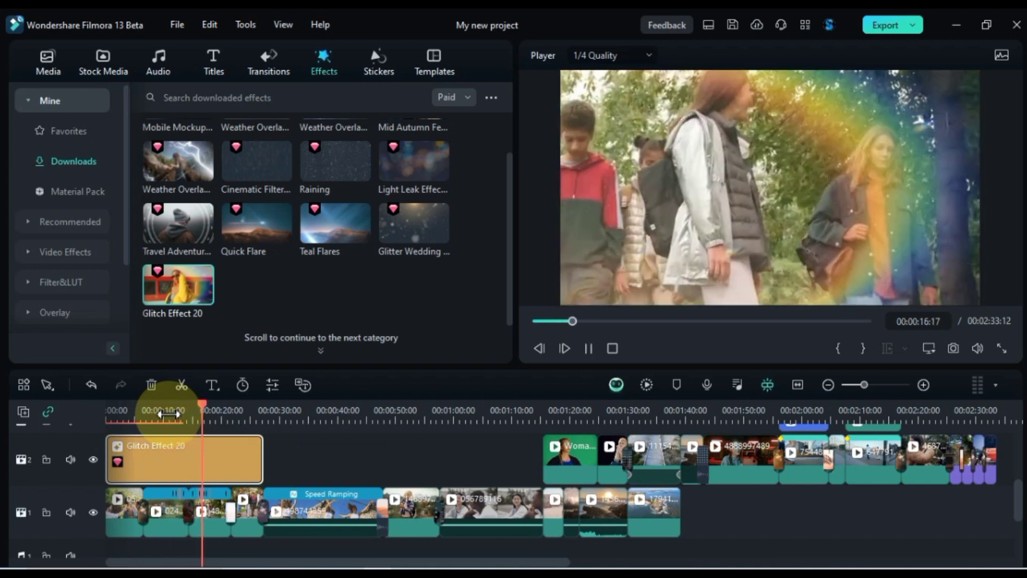
Add the Teal Flares effect directly after Glitch Effect 20 on video track 2 and extend its end to 00:00:47:20
click(300, 459)
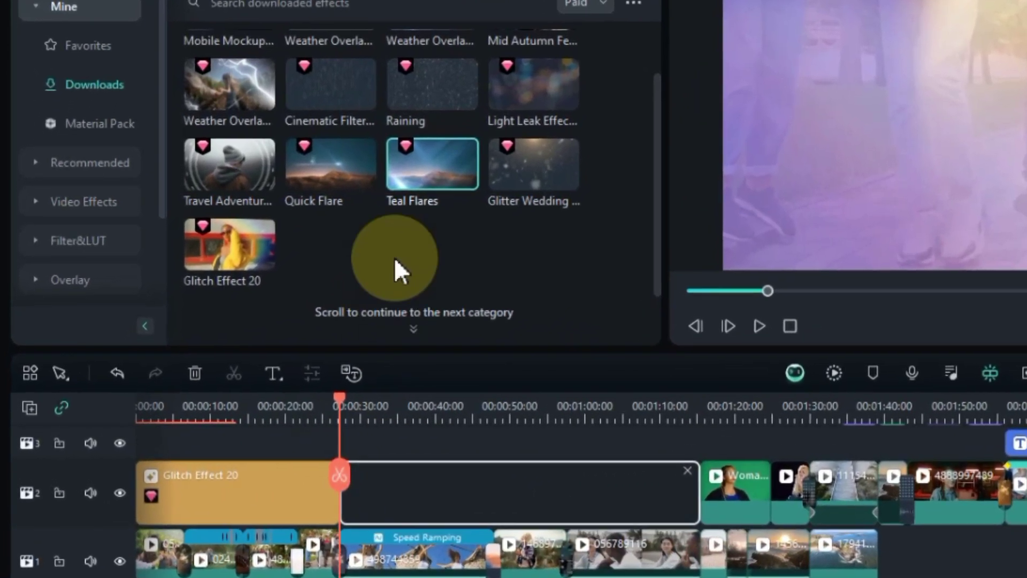
click(322, 232)
drag(454, 167, 530, 480)
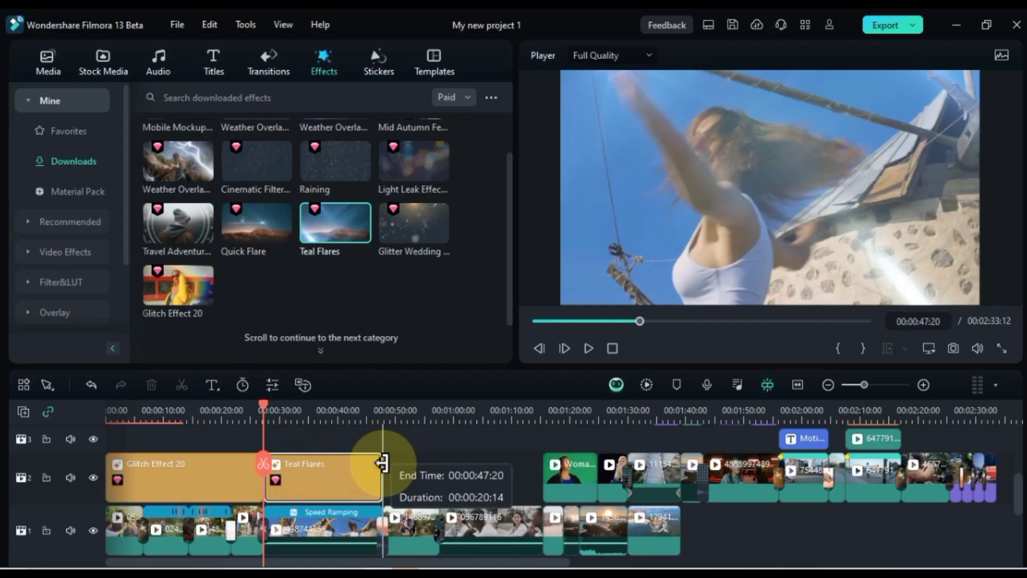
Align the end of Teal Flares with the end of the Speed Ramping clip and play the effect back
drag(382, 463, 379, 470)
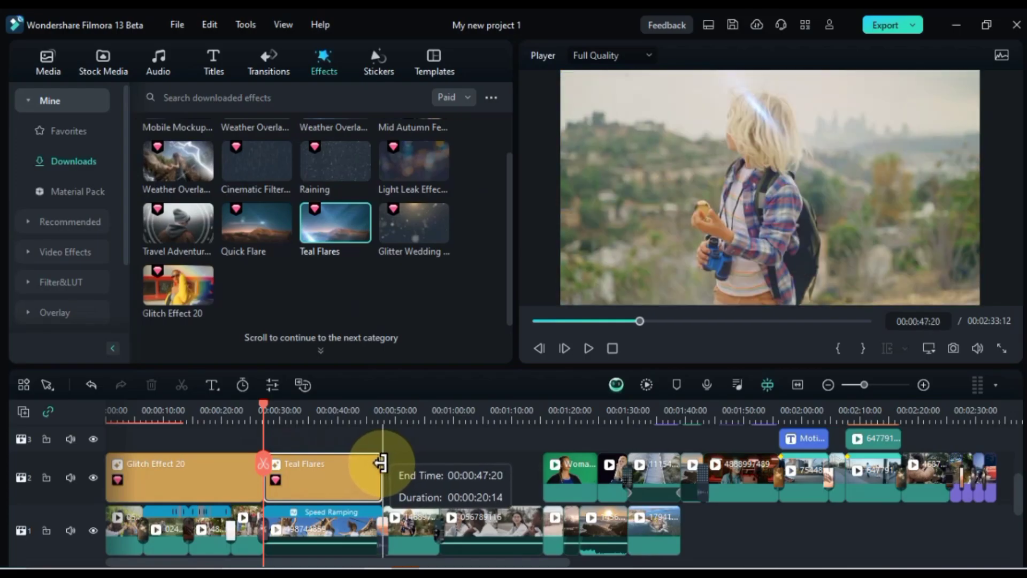
key(space)
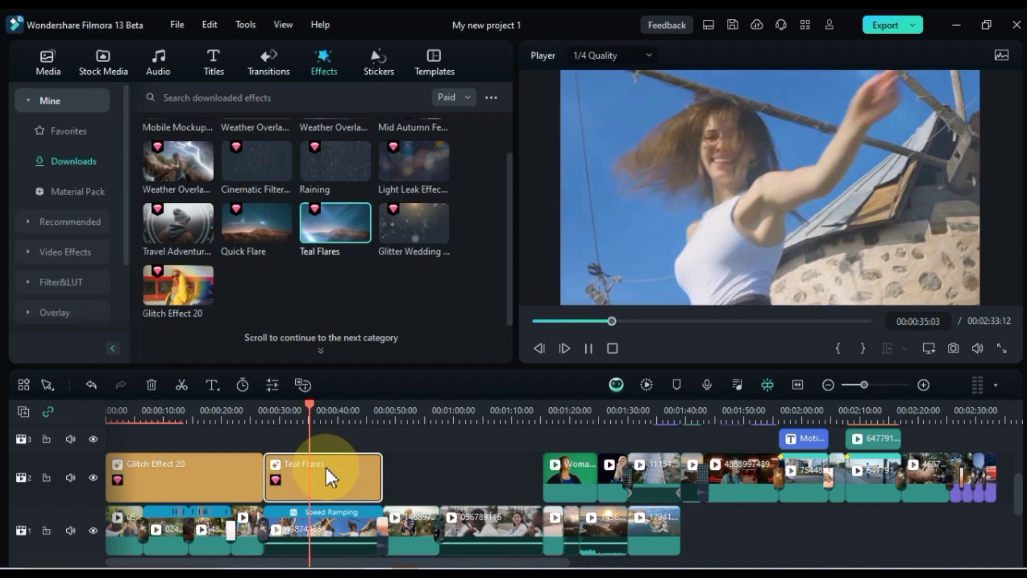
Add the Glitter Wedding effect directly after Teal Flares on video track 2, extend it to the end of the clip below, and preview it
drag(380, 412, 407, 455)
click(409, 275)
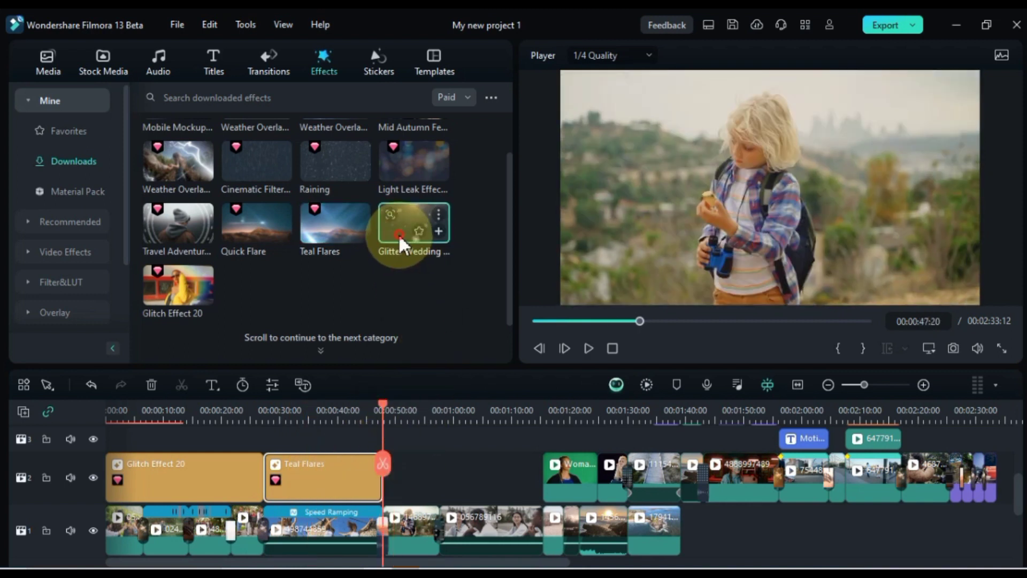
drag(409, 470, 438, 478)
drag(395, 411, 451, 411)
Return to the start of the paid downloads and switch the downloaded effects filter to Free
scroll(417, 245, up, 2)
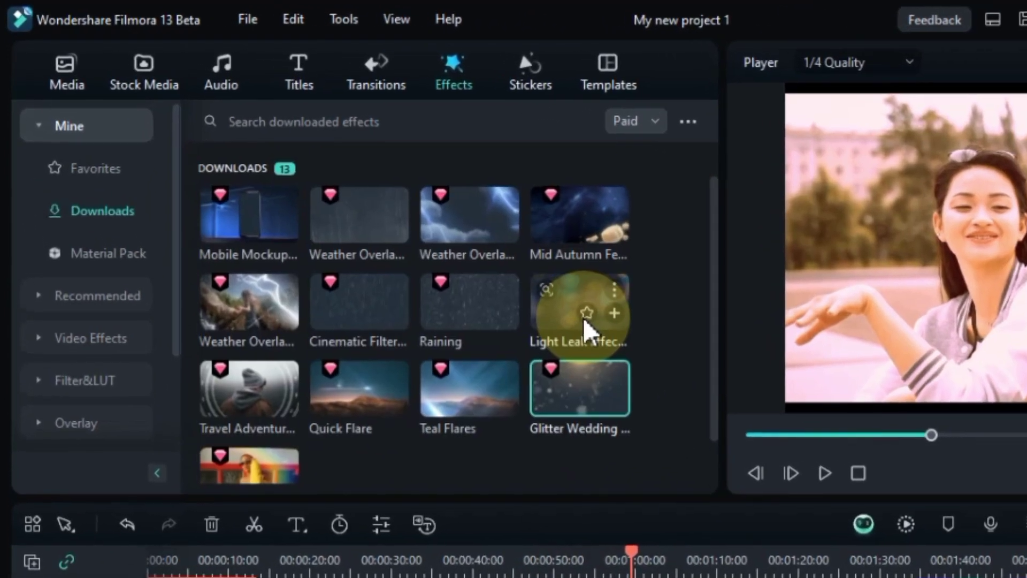
click(629, 123)
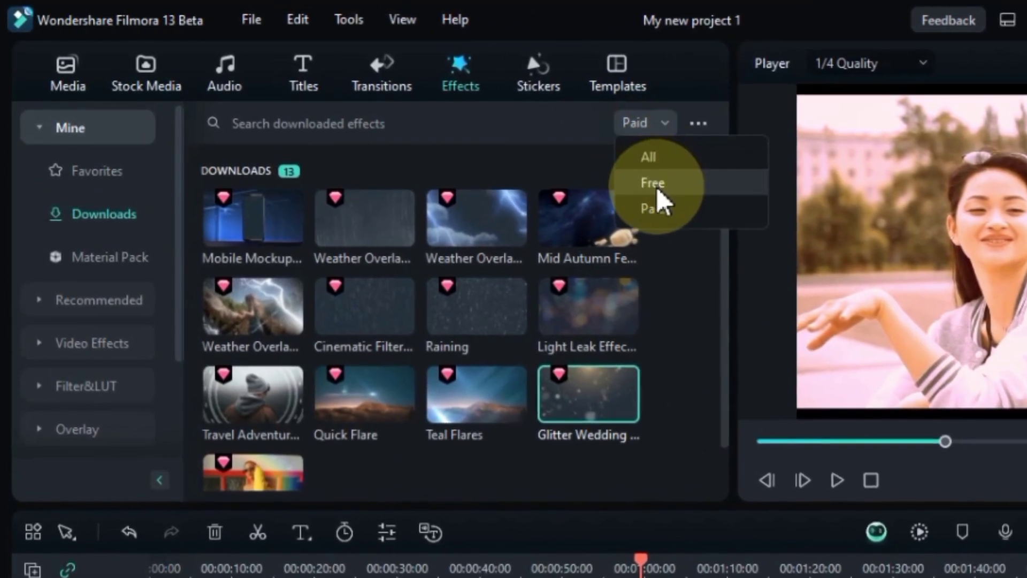
click(656, 184)
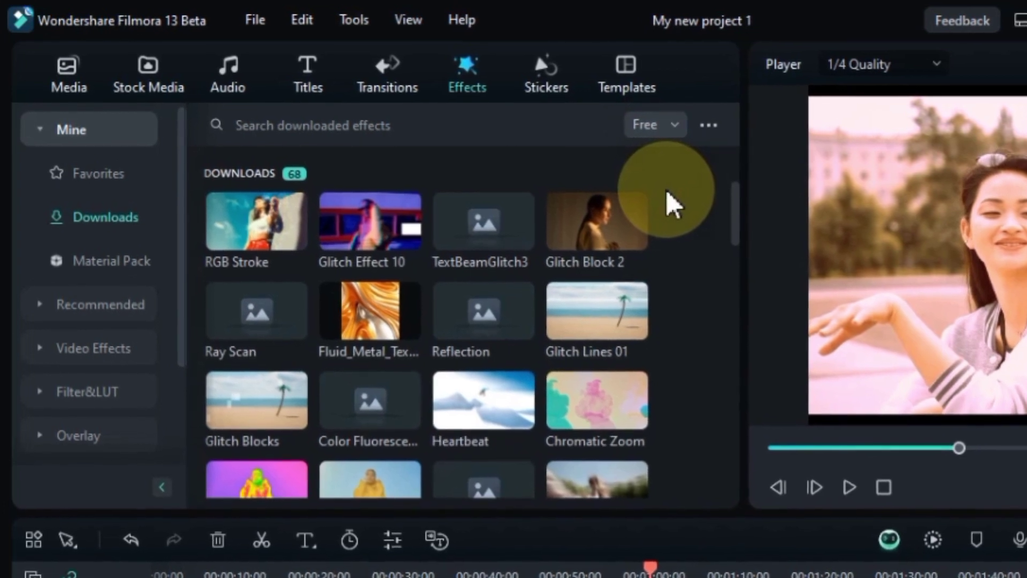
Place Light Leak 5 on video track 3 above the first green-labelled woman clip, extend it over the following clip, and preview it
scroll(683, 374, down, 5)
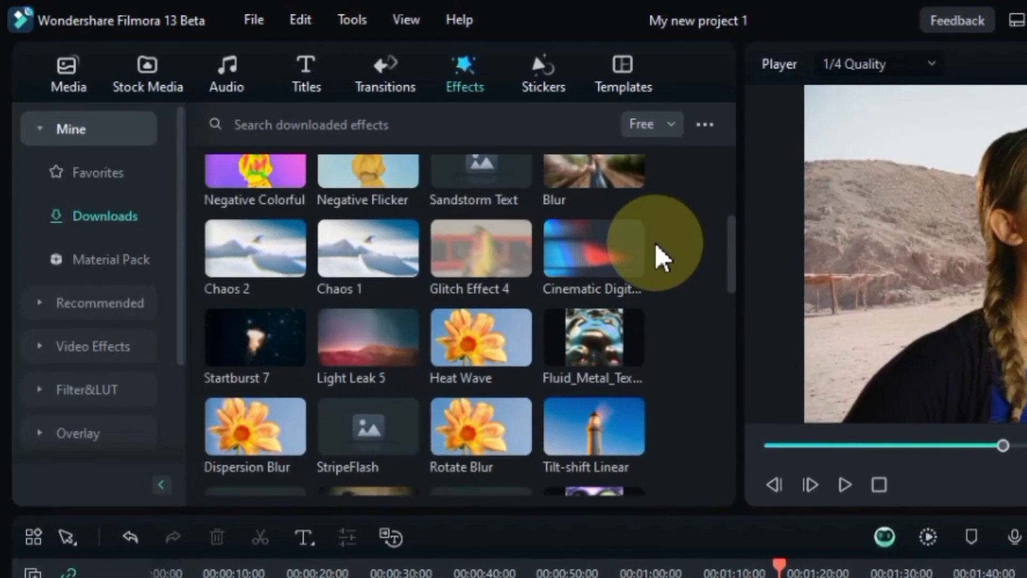
scroll(655, 260, down, 3)
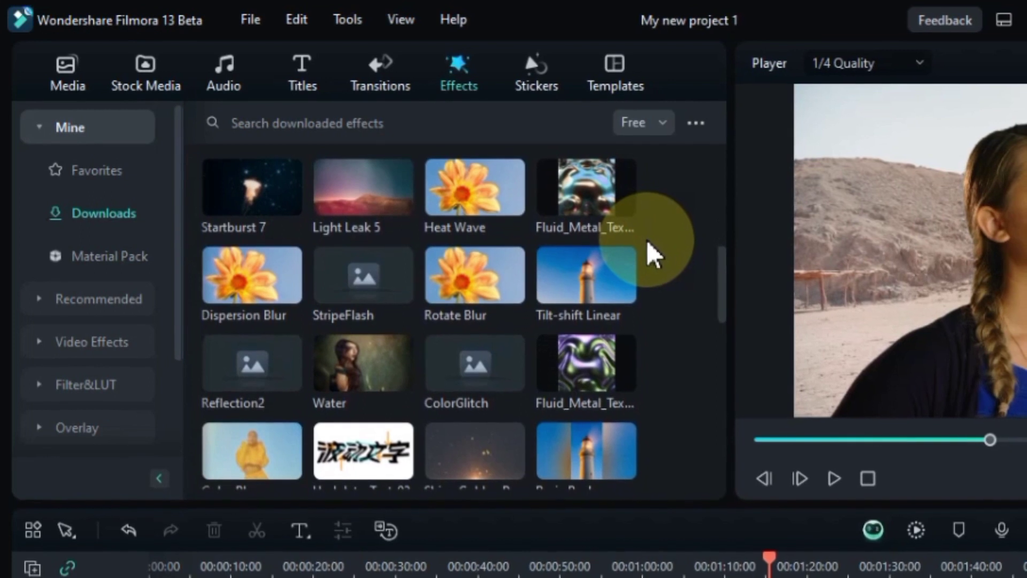
mouse_move(345, 220)
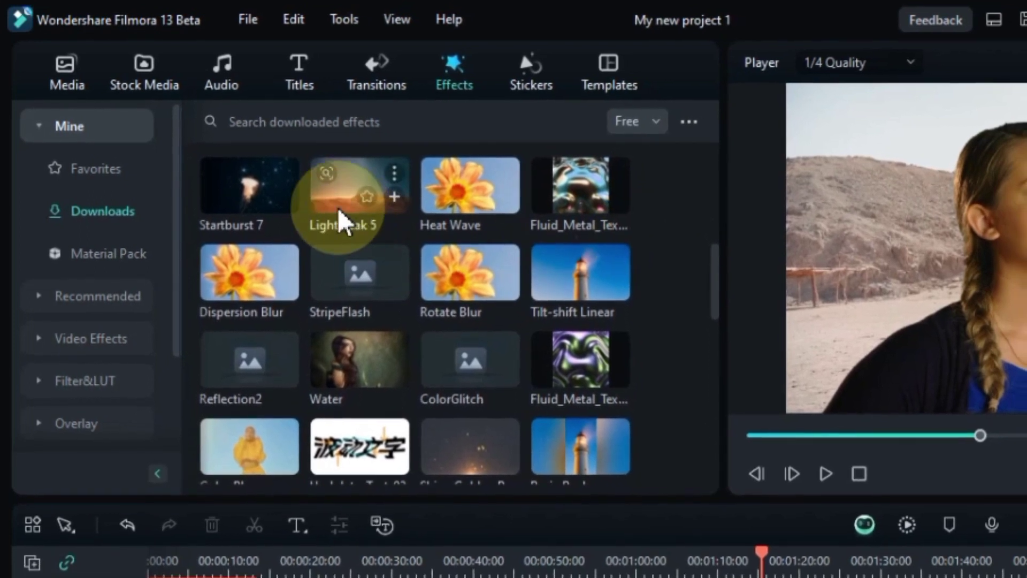
drag(341, 214, 824, 486)
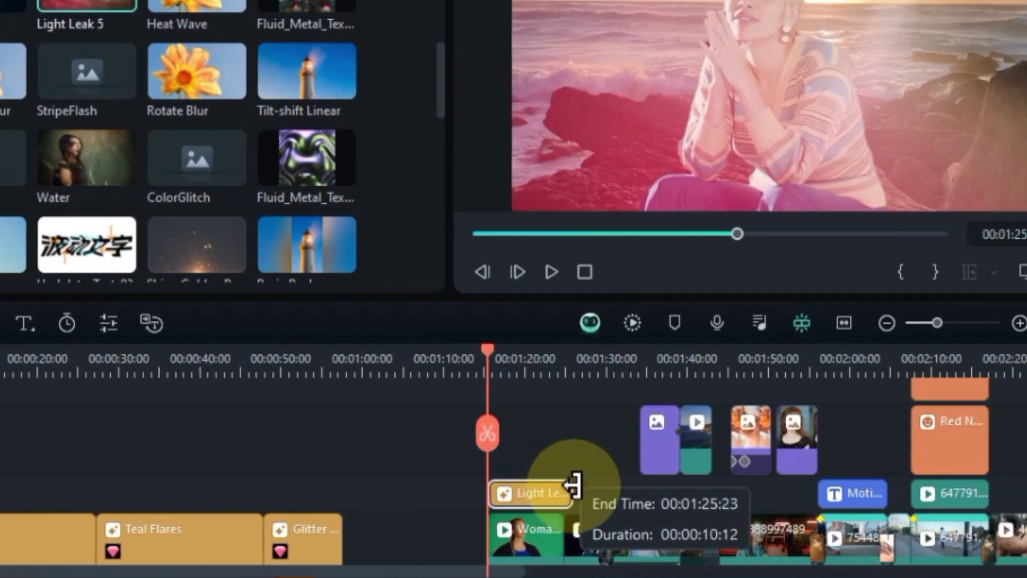
drag(575, 484, 600, 482)
drag(578, 415, 604, 409)
Place the Night Club Pack effect on video track 5 above the first image and video pair of track 4, and play it back
drag(492, 561, 604, 563)
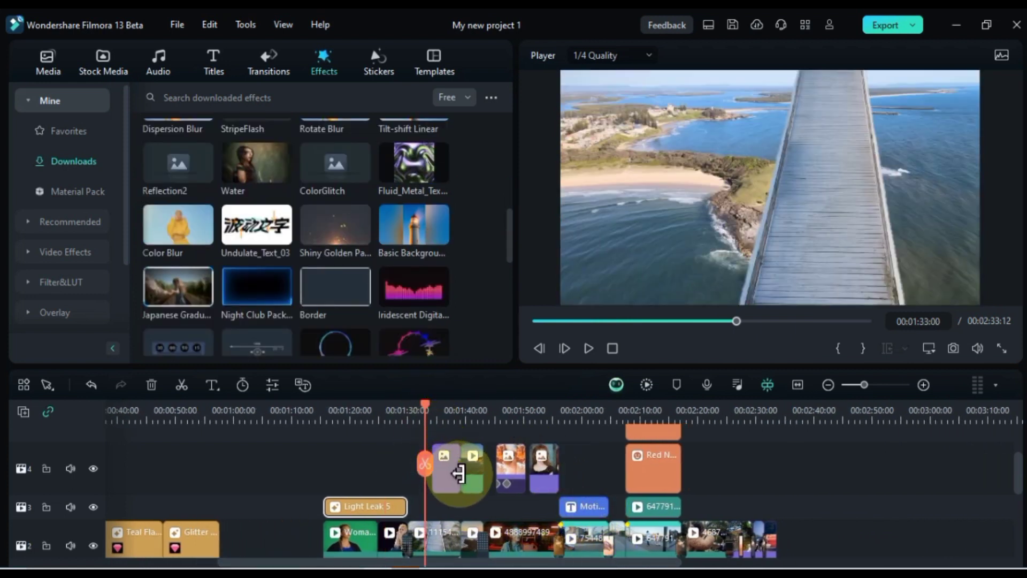
scroll(454, 473, up, 1)
drag(269, 299, 436, 450)
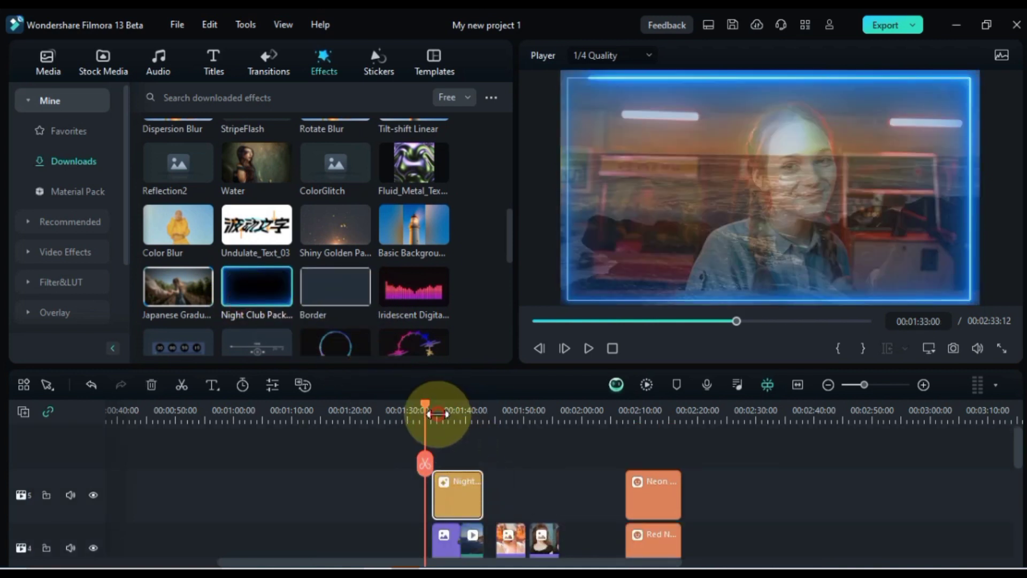
click(437, 413)
key(space)
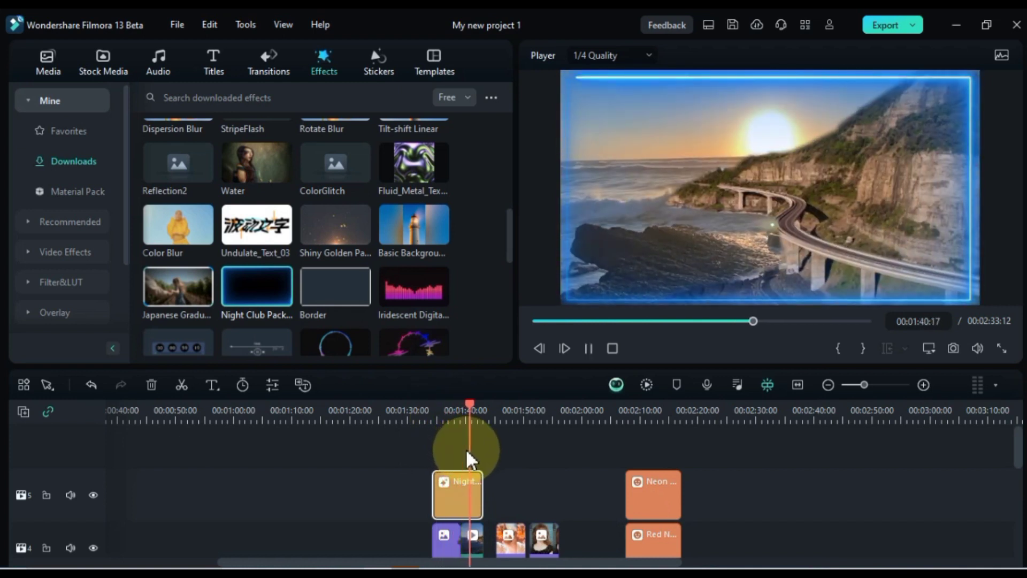
key(space)
Add the Glow effect directly after the Night Club effect on video track 5 and extend it to the end of the portrait image below
scroll(463, 241, down, 5)
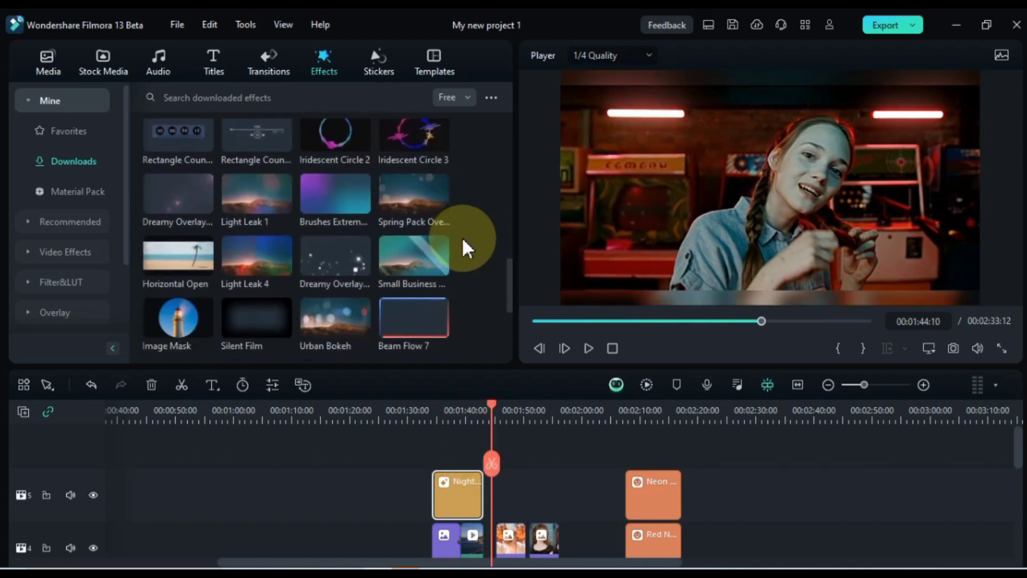
scroll(461, 236, down, 2)
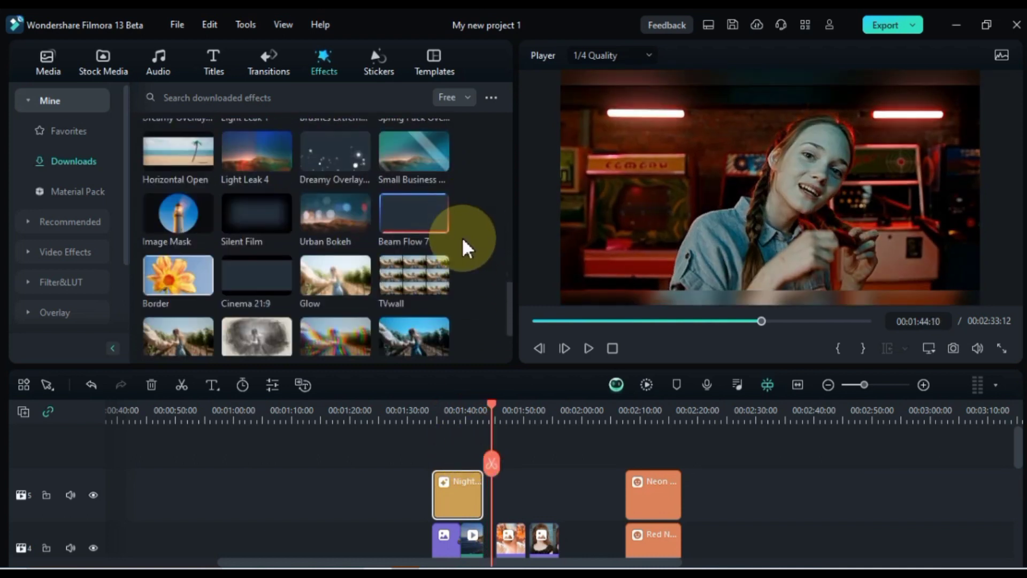
mouse_move(426, 242)
scroll(367, 305, down, 1)
scroll(335, 271, up, 2)
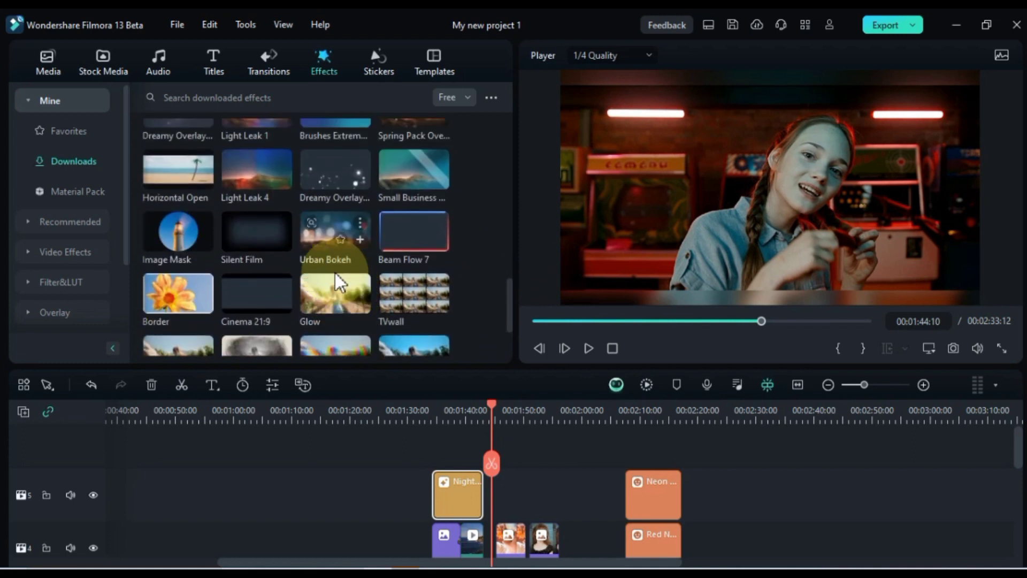
drag(324, 300, 499, 487)
drag(492, 412, 524, 414)
drag(511, 489, 524, 482)
Place Urban Bokeh on video track 6 above the Neon sticker, stretch its end to about 00:02:25, and play it back
click(614, 414)
drag(328, 246, 726, 483)
key(space)
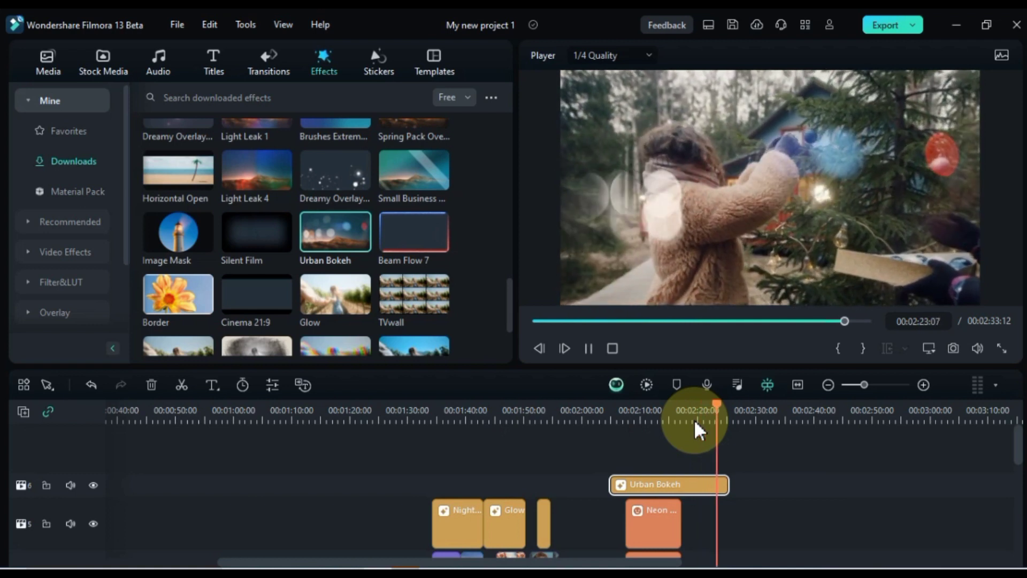
key(space)
click(762, 482)
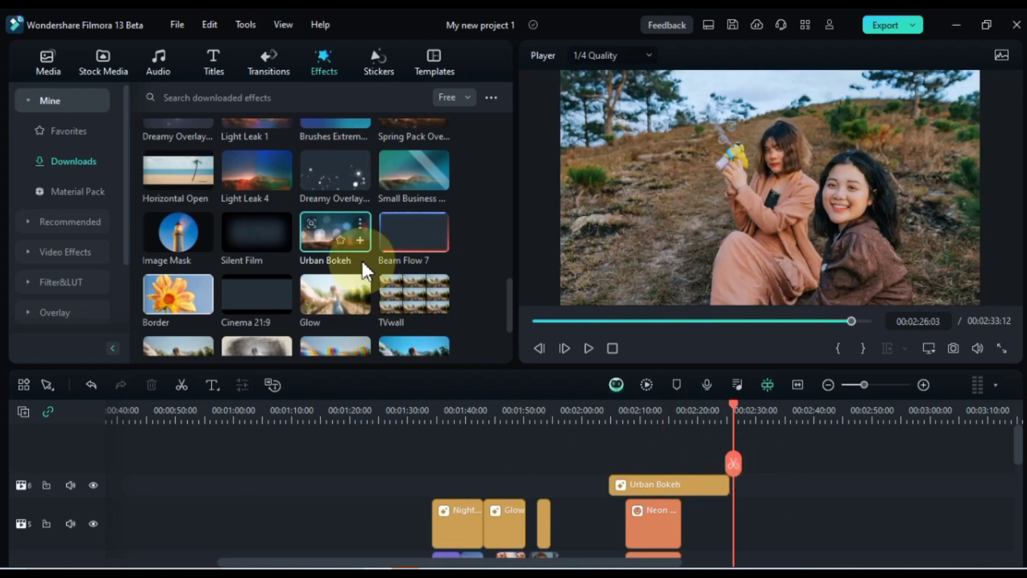
Place the Brushes effect directly after Urban Bokeh on video track 6
scroll(362, 268, up, 2)
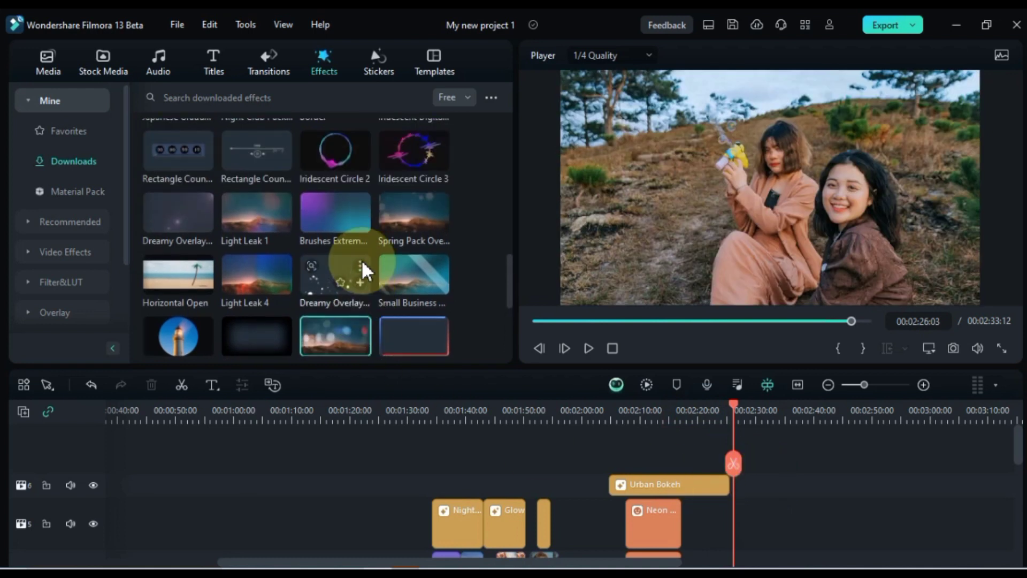
click(316, 221)
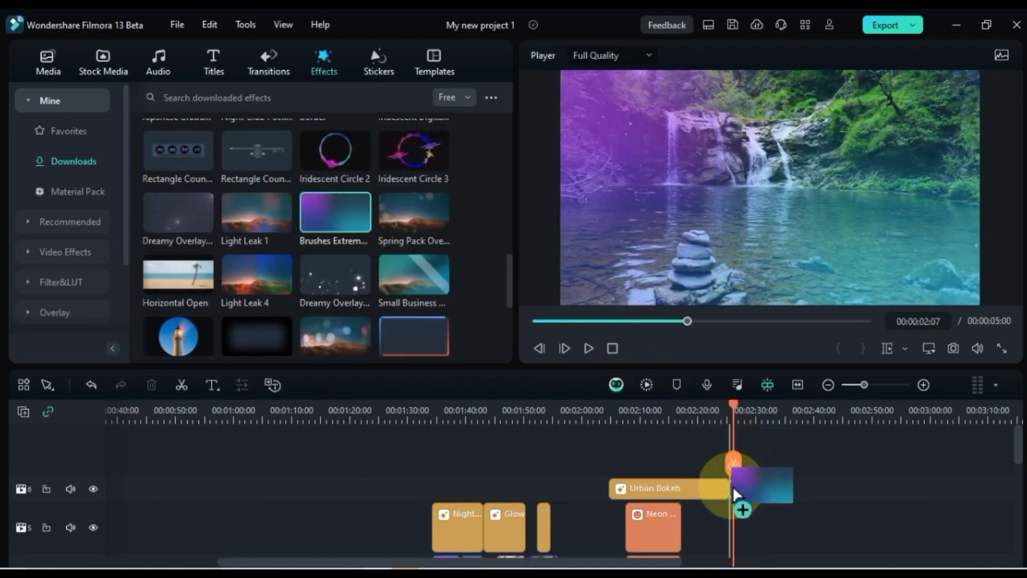